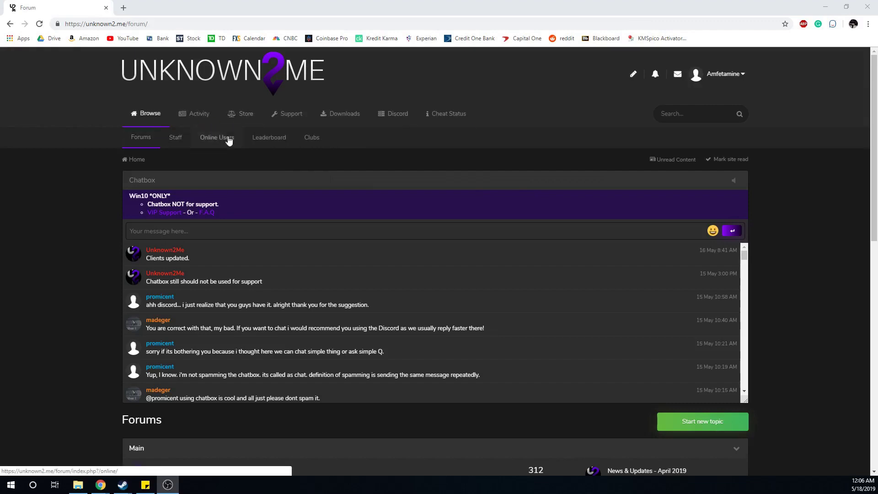
- Download the UnknownPortal EXE from the Unknown2Me Downloads page and open it
click(344, 116)
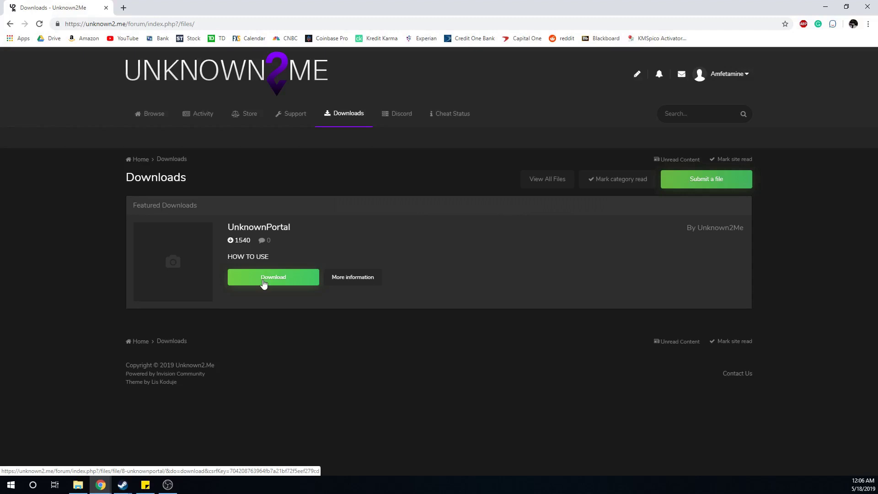
click(259, 279)
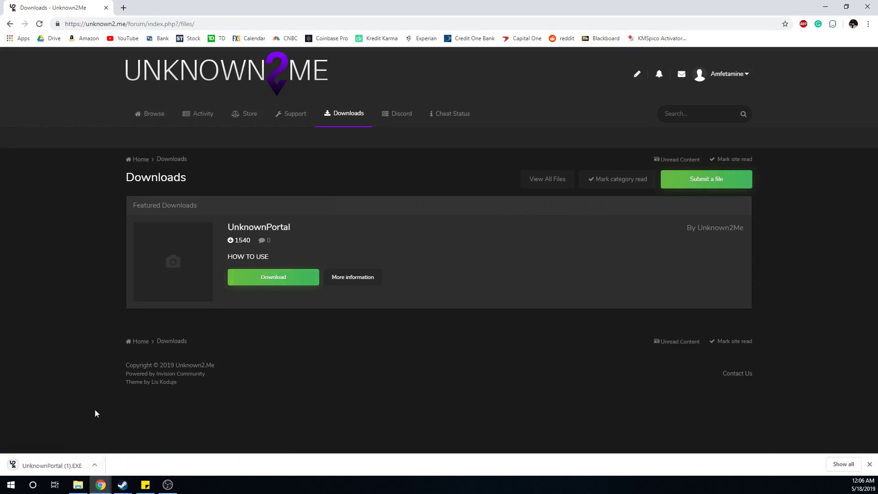
click(55, 465)
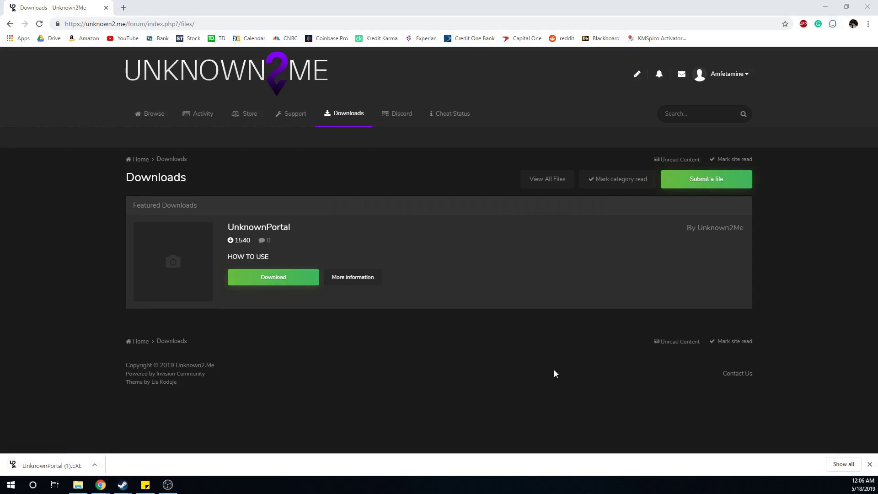
click(428, 364)
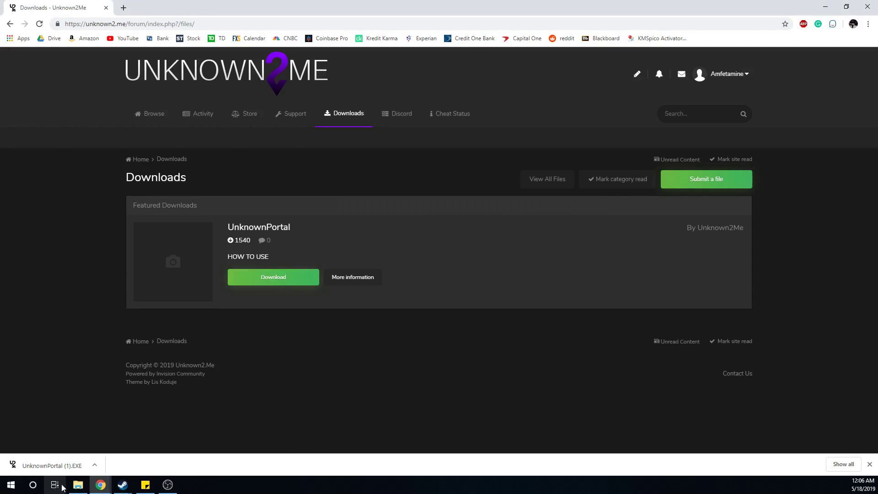
- Search for veracrypt and download VeraCrypt Setup 1.23-Hotfix-2.exe from its Downloads page
click(123, 7)
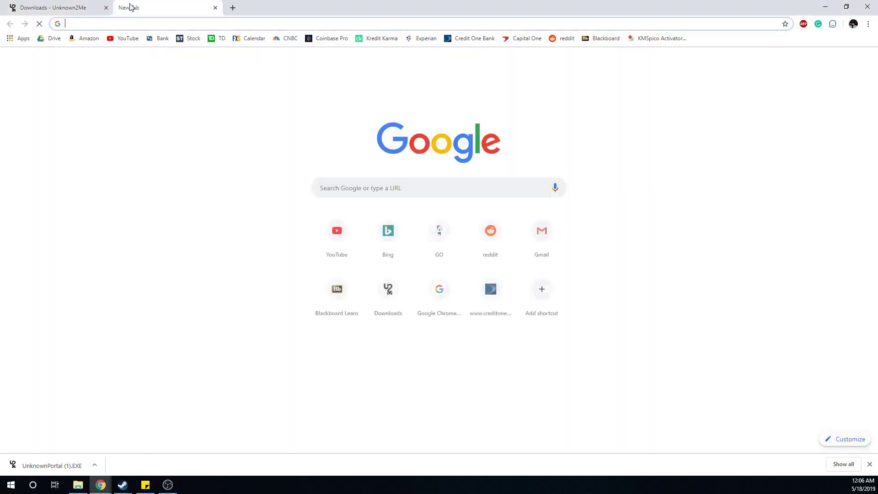
text(vera)
key(Return)
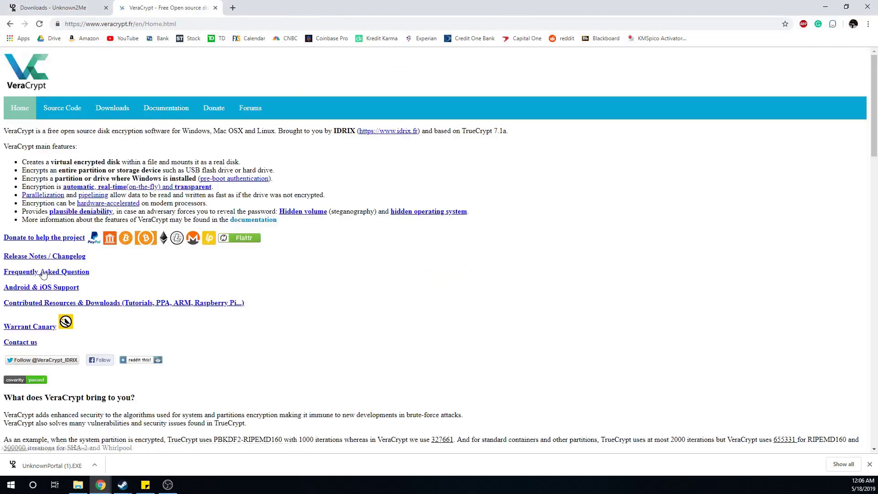
click(112, 108)
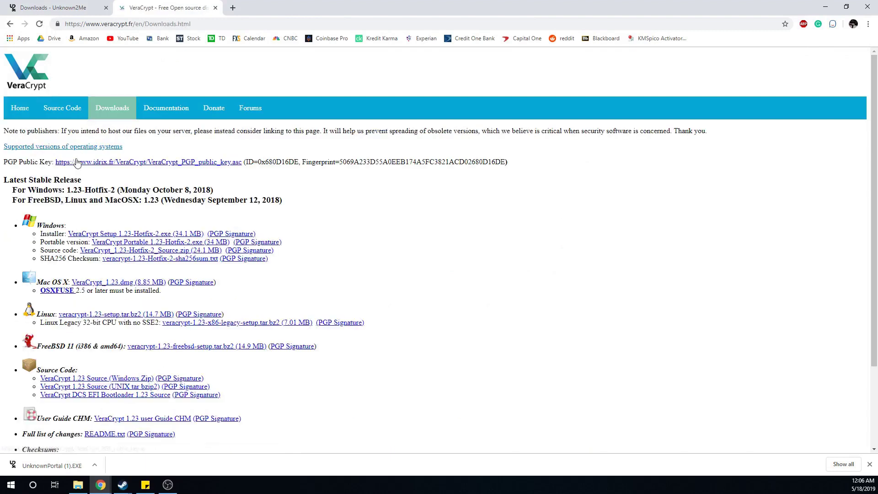
click(50, 291)
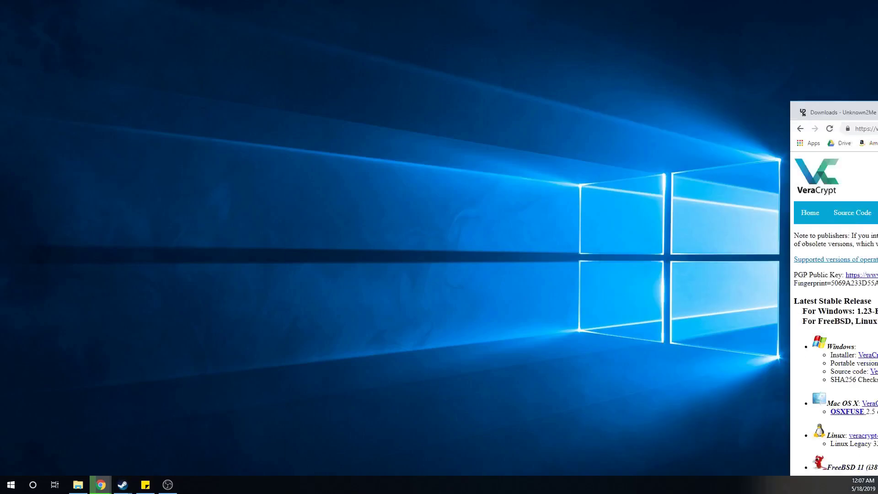
- Create a desktop folder named Unkown, merging it into the existing Unkown folder
key(super+d)
right_click(555, 151)
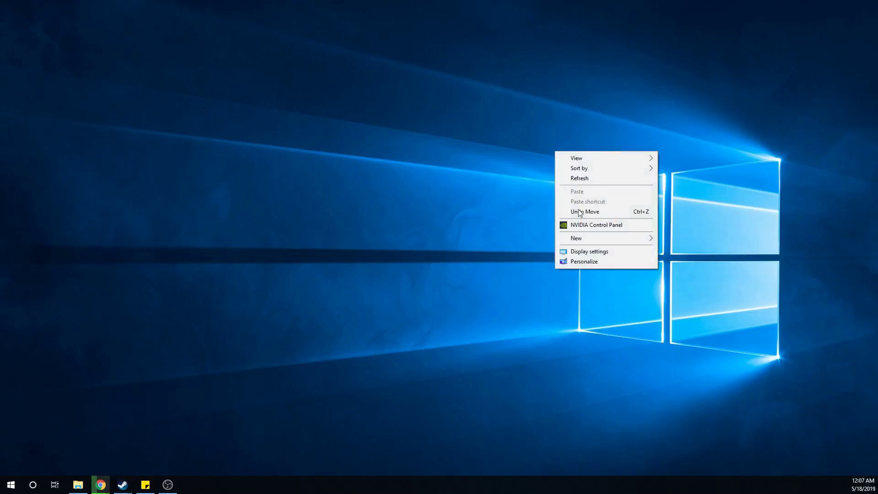
mouse_move(644, 238)
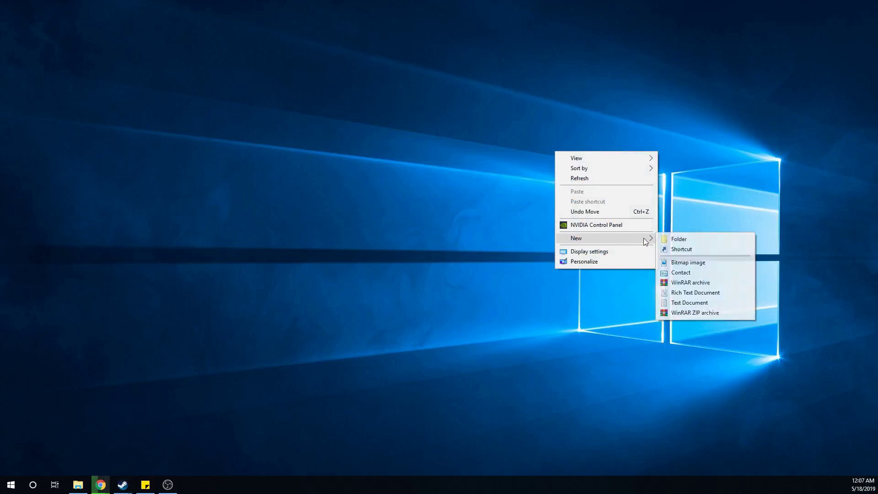
click(682, 237)
text(Uk)
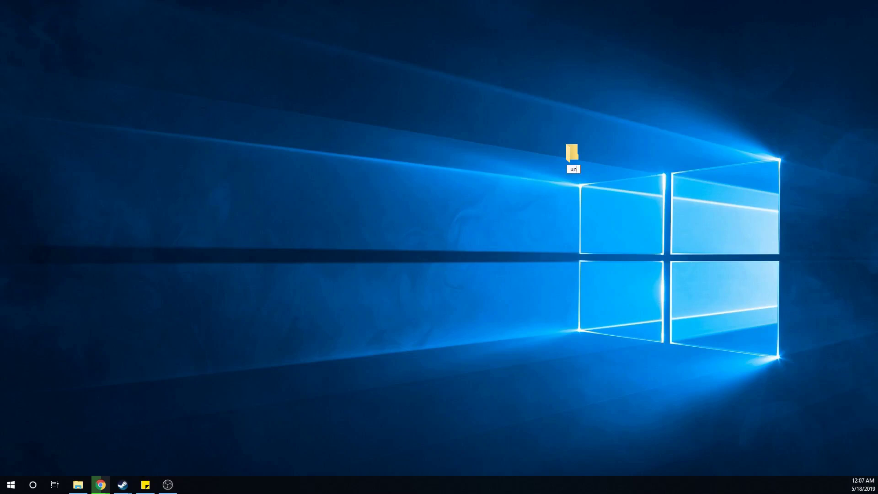
text(kown)
key(Return)
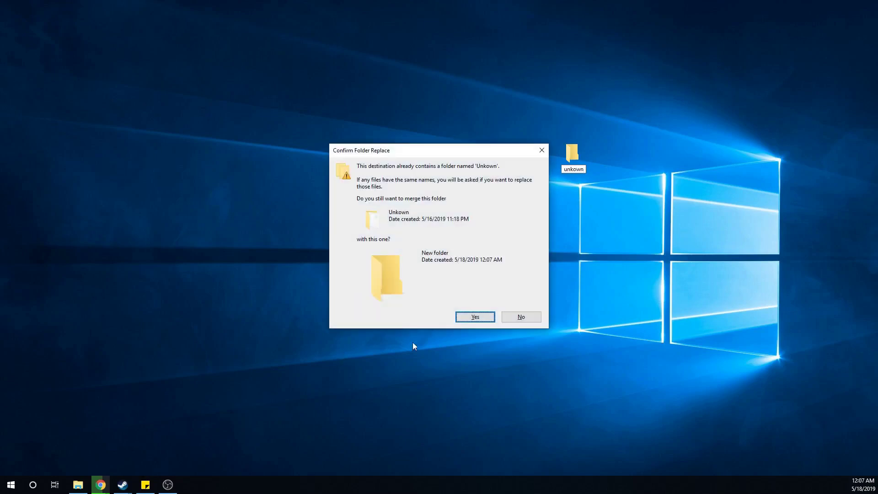
click(487, 320)
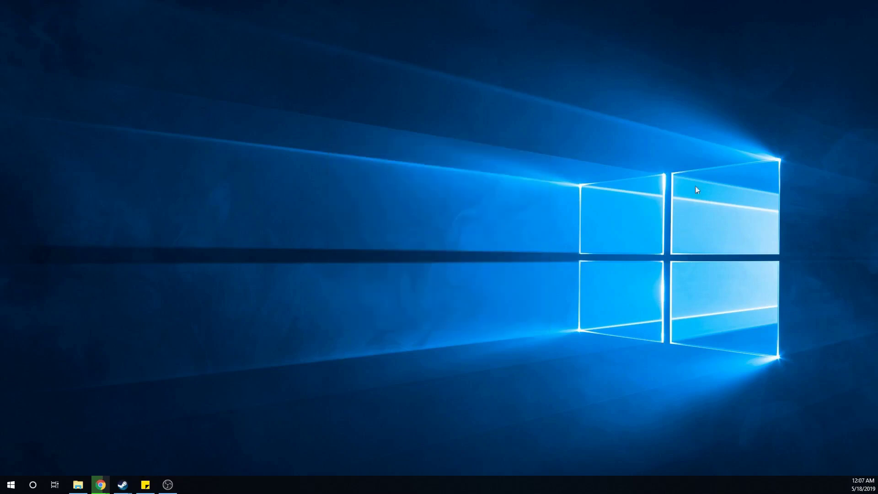
right_click(409, 256)
click(433, 281)
- Open the Unkown folder and delete the old TestVolume file
double_click(339, 108)
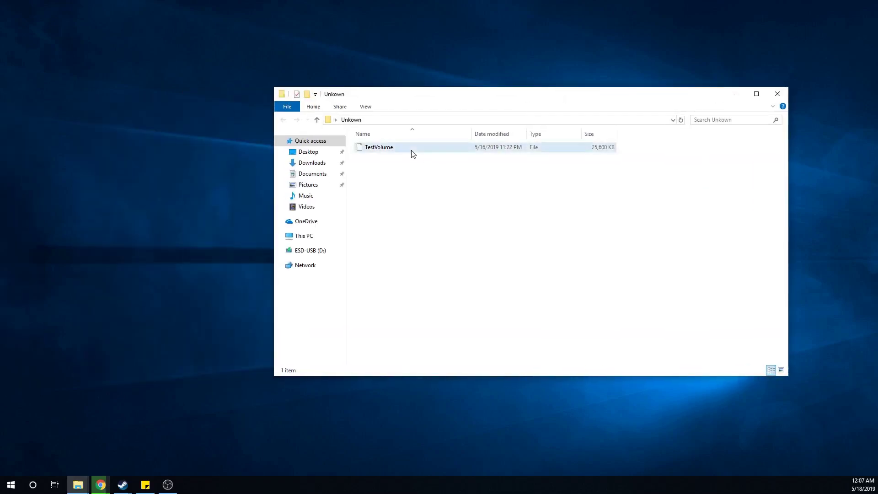
click(411, 153)
right_click(411, 153)
click(436, 310)
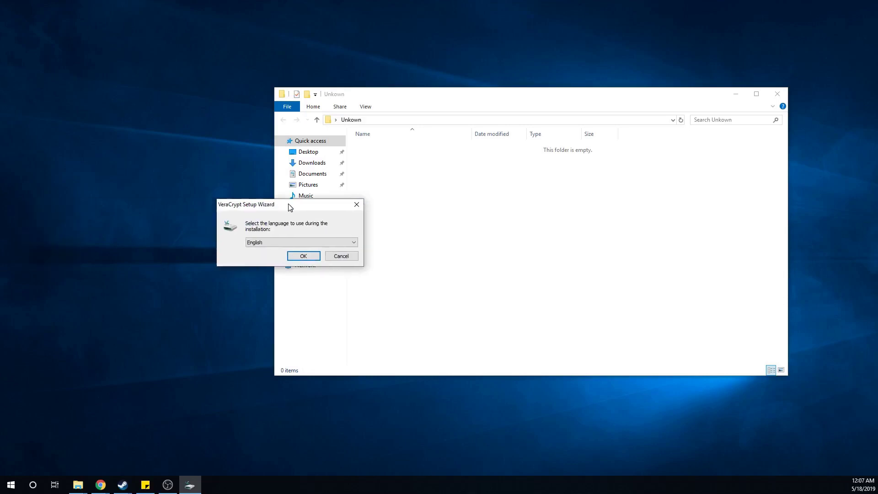
- Install VeraCrypt in English with default options, accepting the license terms and the tutorial offer
click(309, 257)
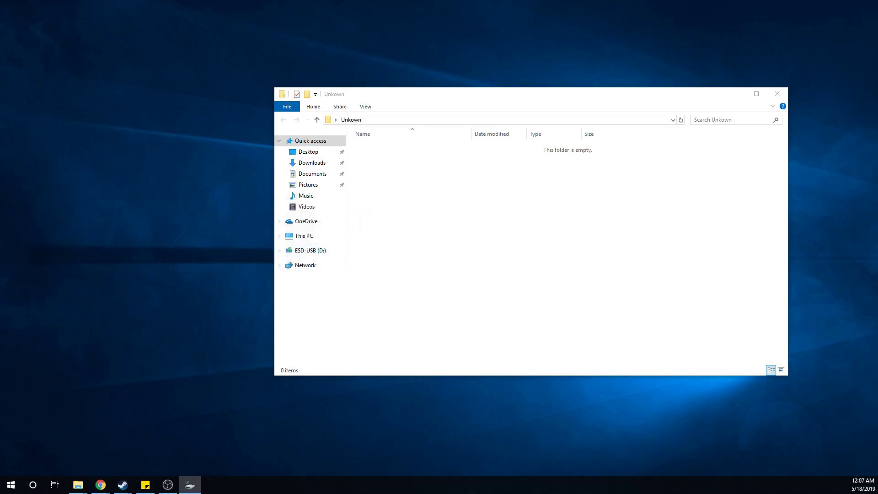
click(316, 298)
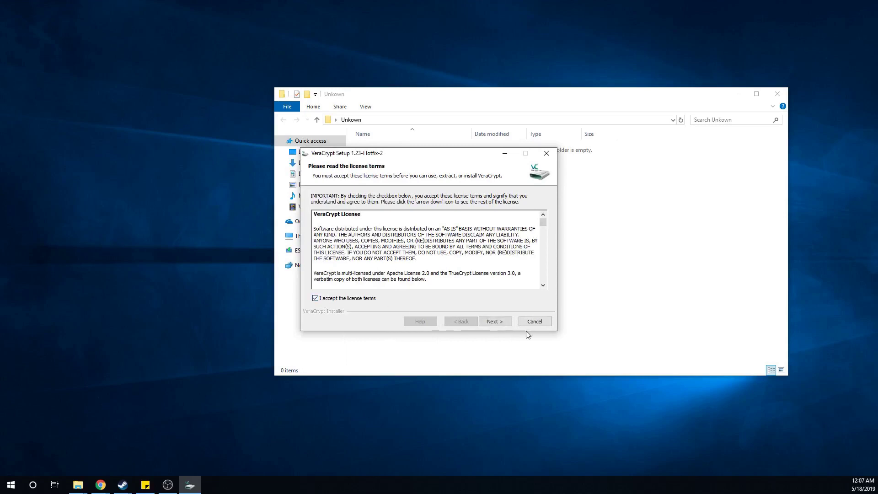
click(508, 323)
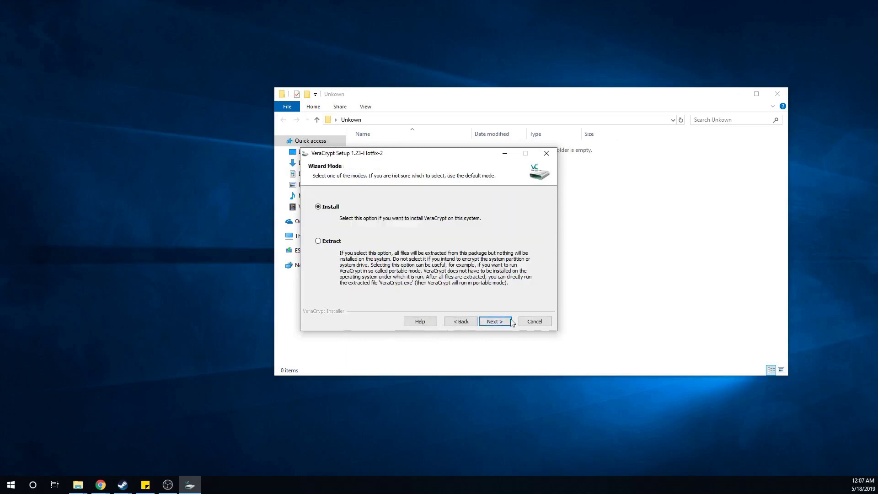
click(510, 322)
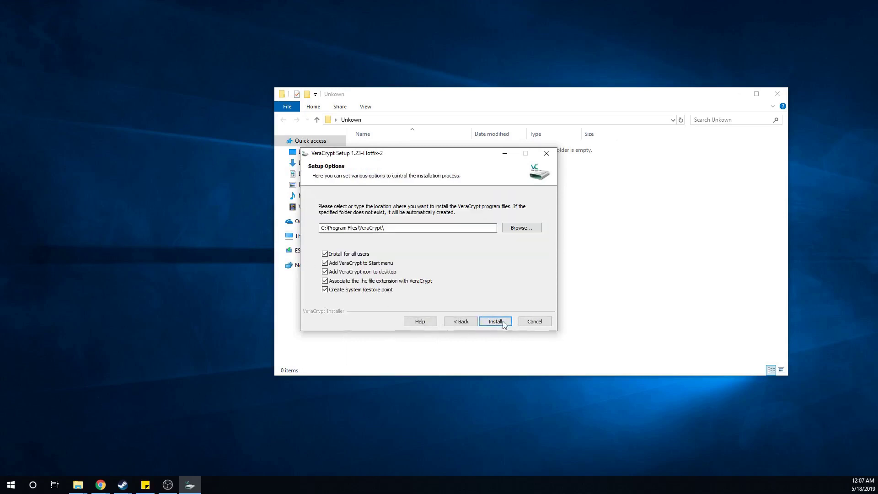
click(495, 322)
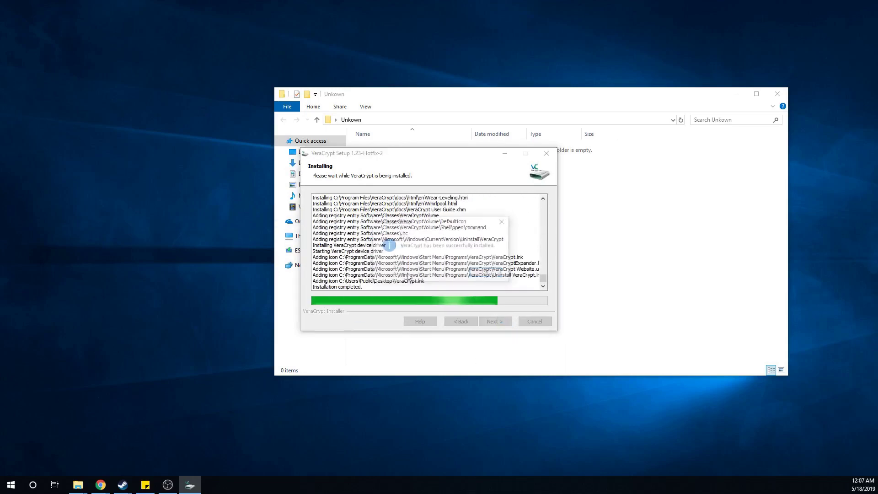
click(480, 274)
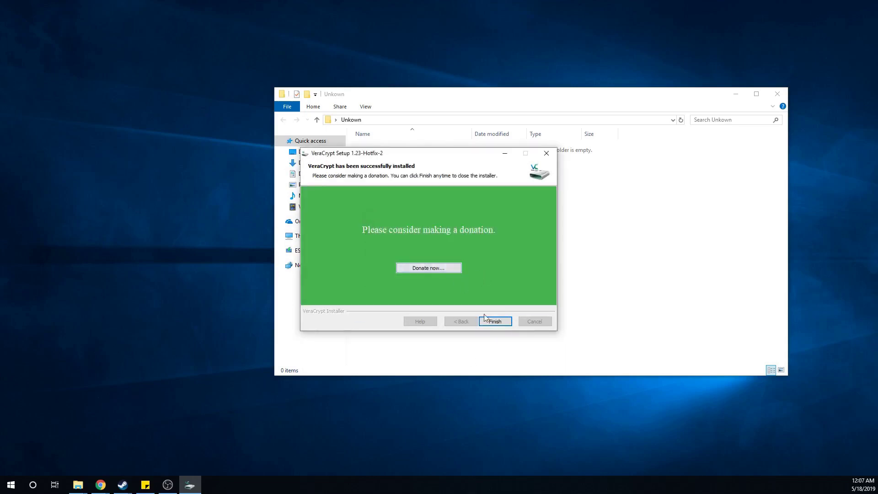
click(497, 322)
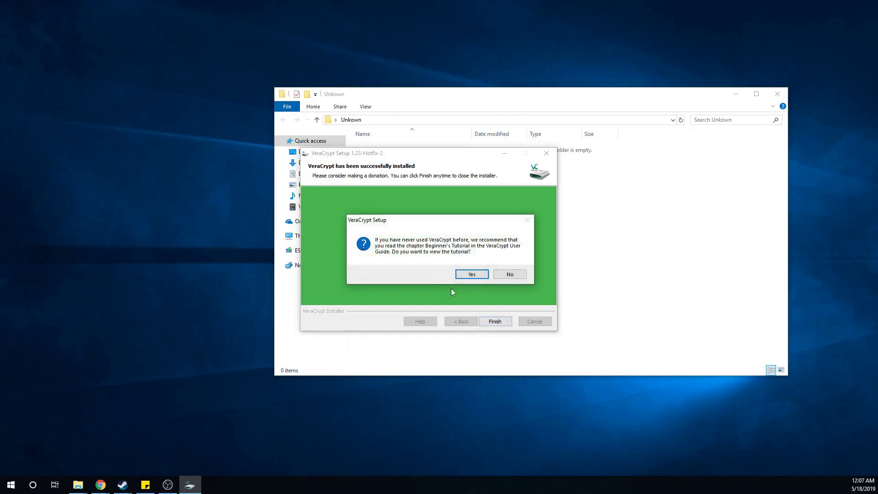
click(470, 273)
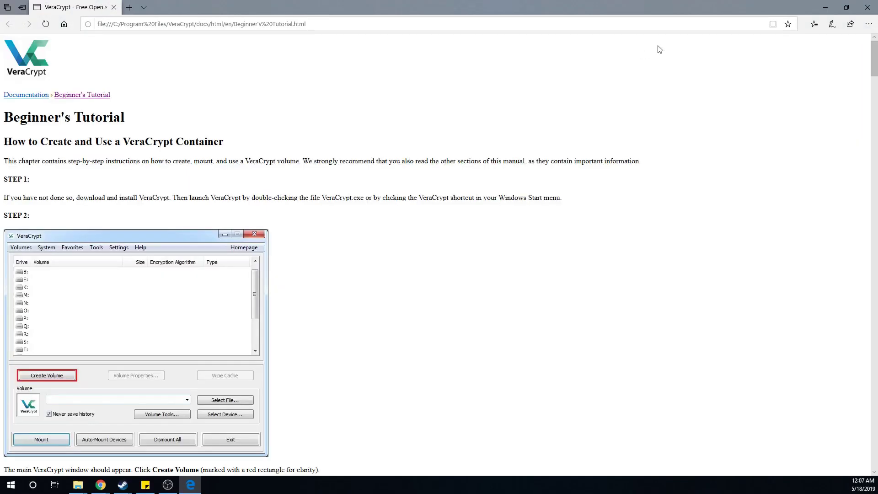
- Close the tutorial browser window and launch VeraCrypt from Windows search
click(867, 7)
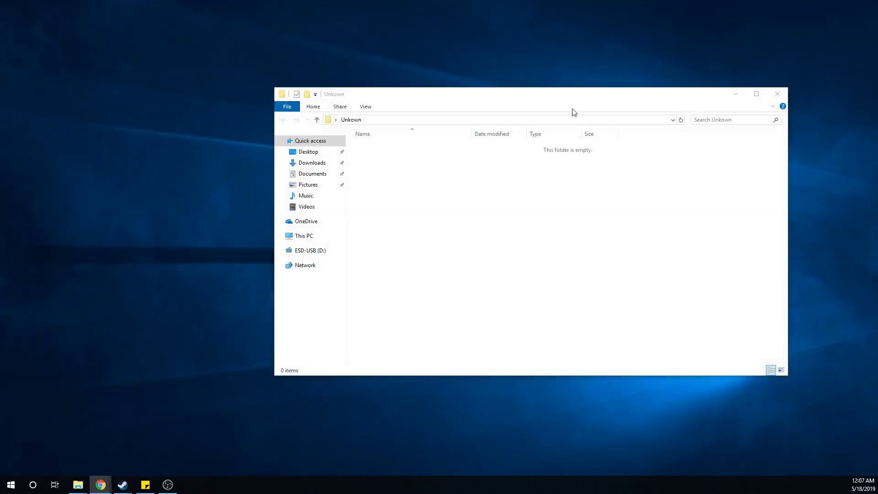
click(33, 486)
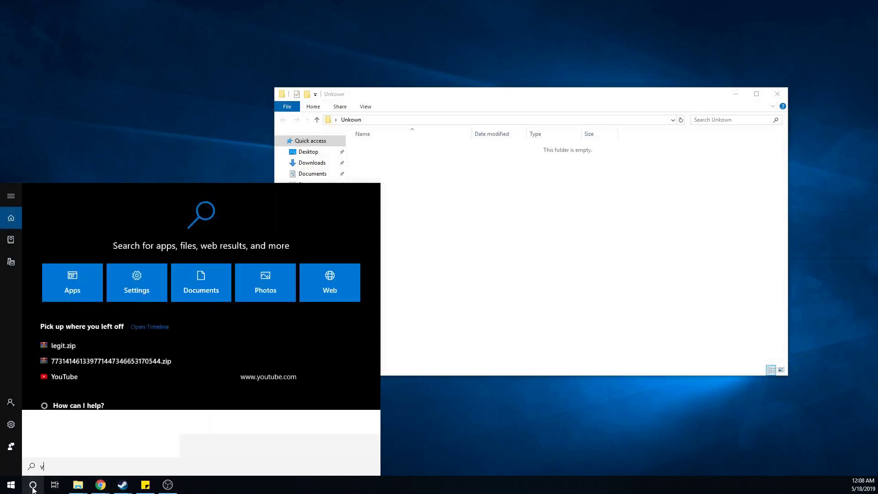
text(ver)
key(Return)
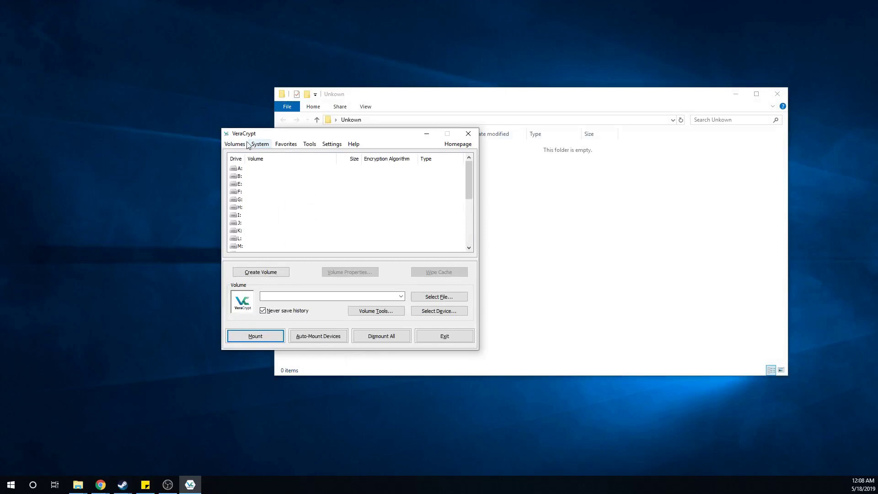
click(236, 144)
- Start the Volume Creation Wizard for a standard encrypted file container
click(273, 178)
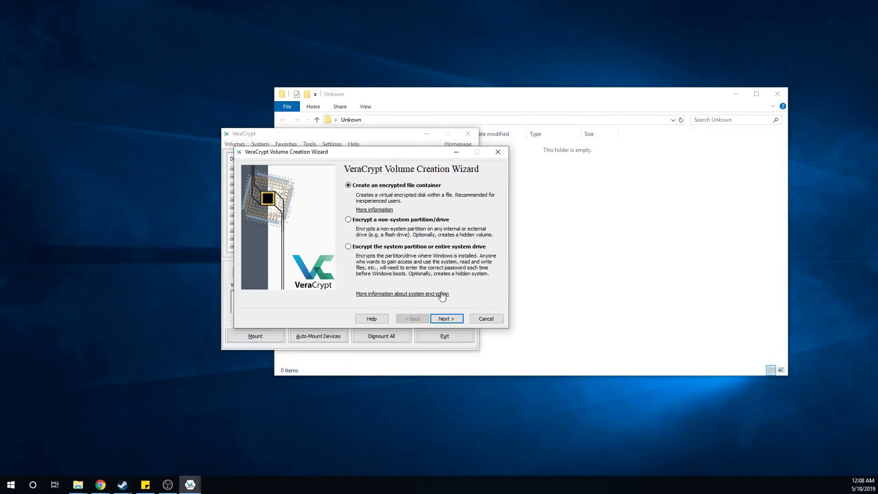
click(446, 319)
click(445, 319)
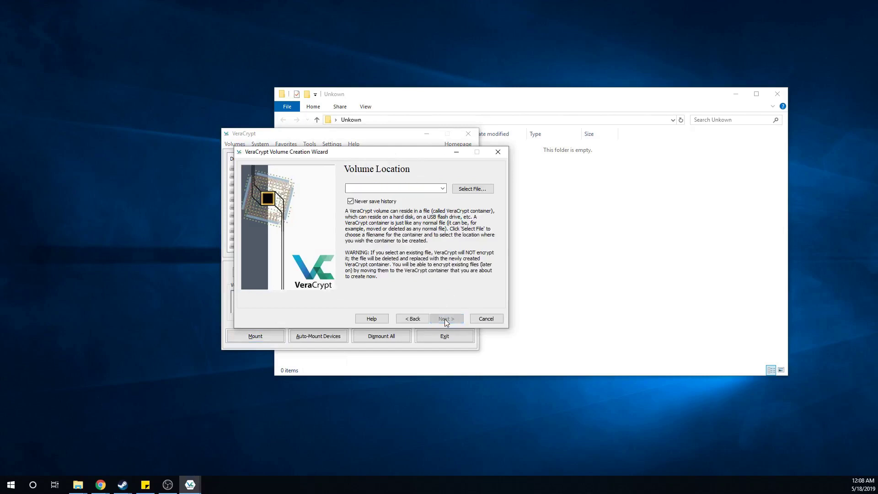
- Set the container file location to TestVolume inside Desktop\Unkown
click(489, 190)
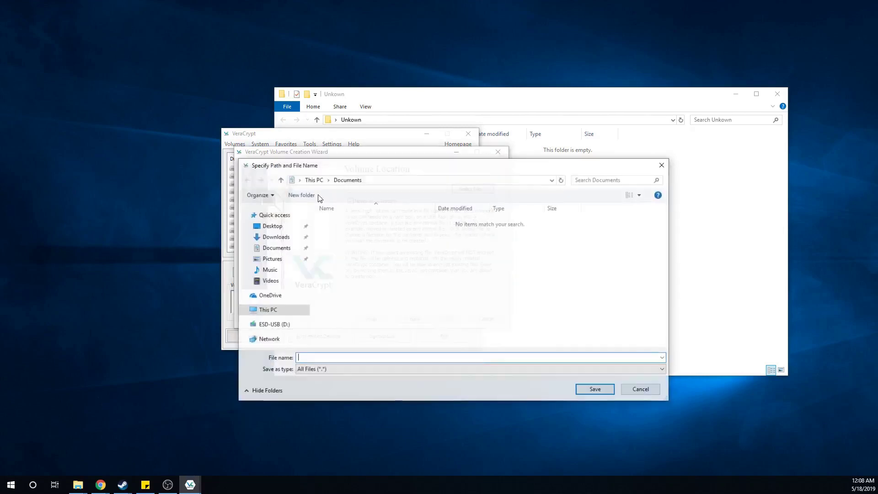
click(264, 235)
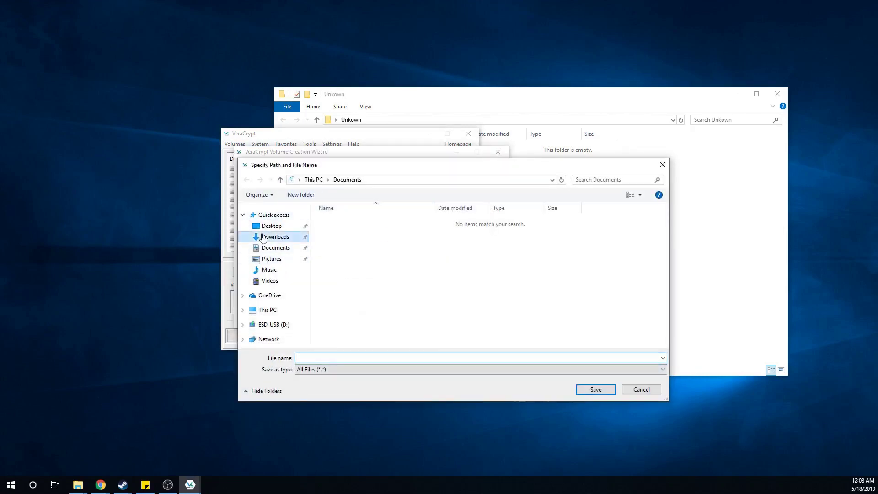
click(270, 226)
double_click(337, 239)
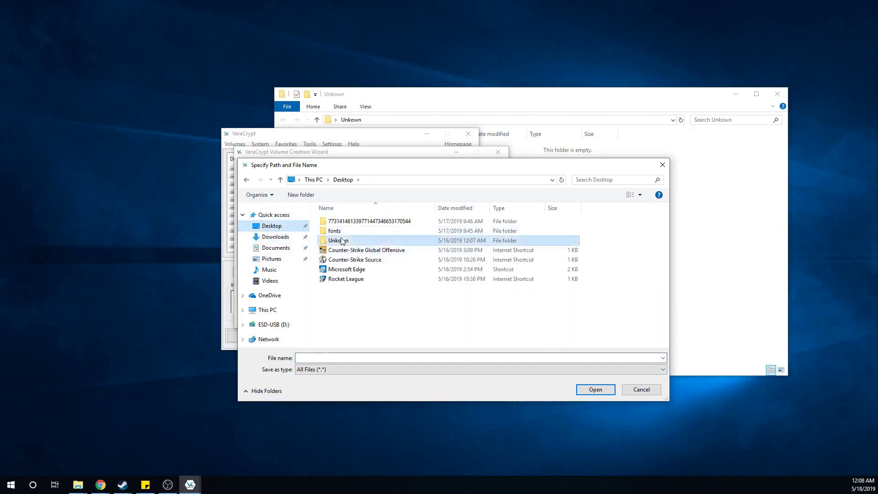
click(491, 357)
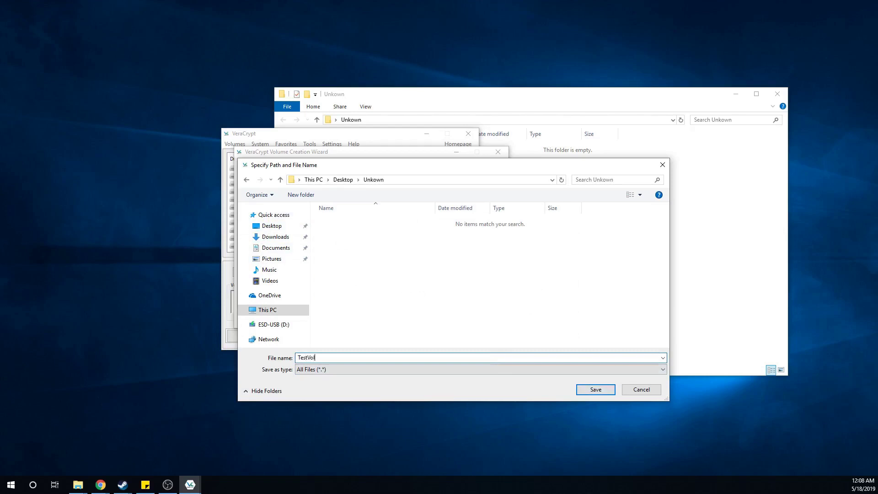
key(Return)
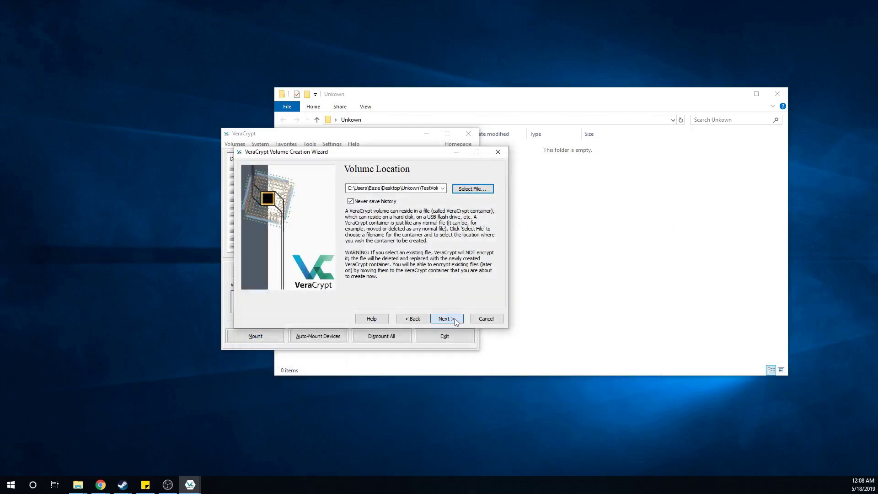
- Keep AES with SHA-512 encryption and set the container size to 50 MB
click(446, 318)
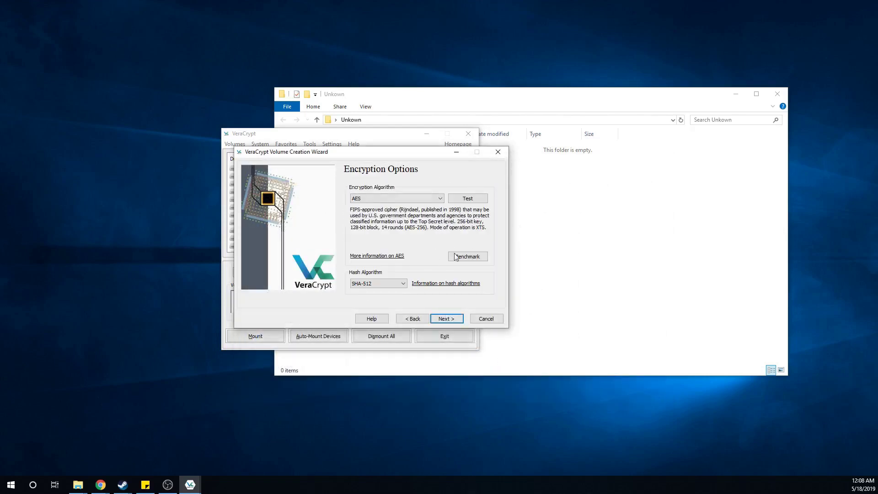
click(454, 316)
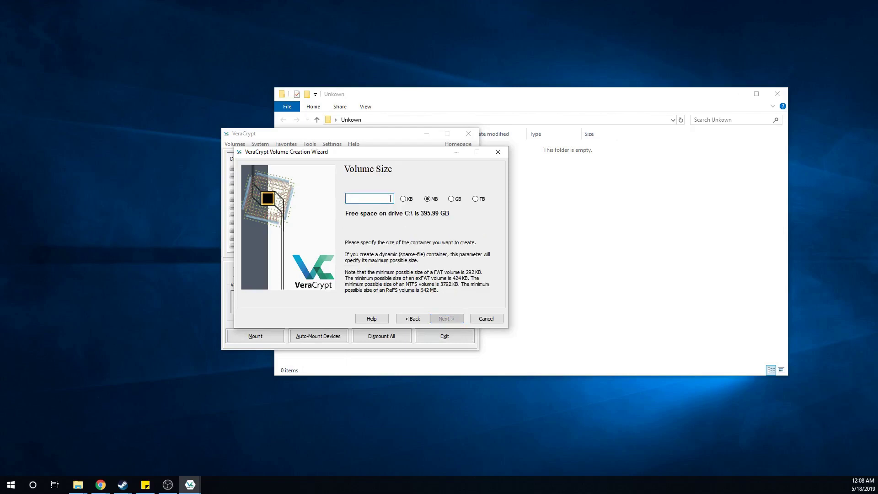
text(50)
- With Display password ticked, enter the volume password and confirm it
click(448, 319)
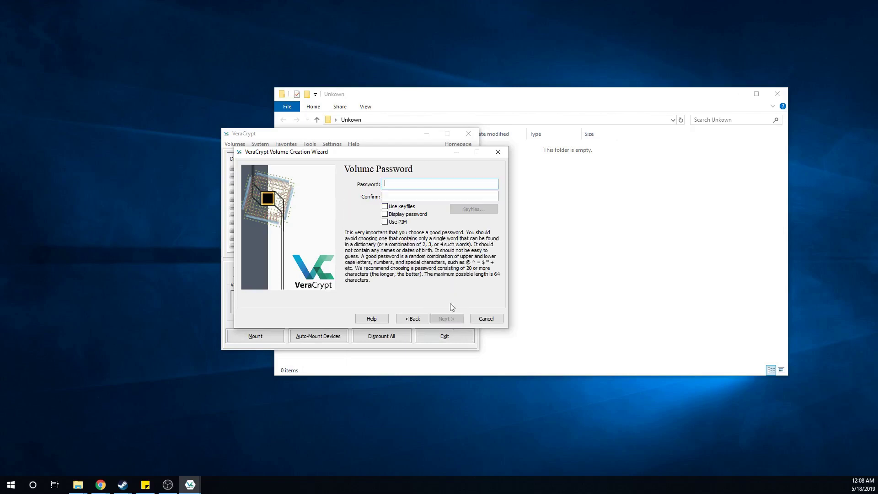
click(385, 215)
click(396, 182)
key(Tab)
text(12)
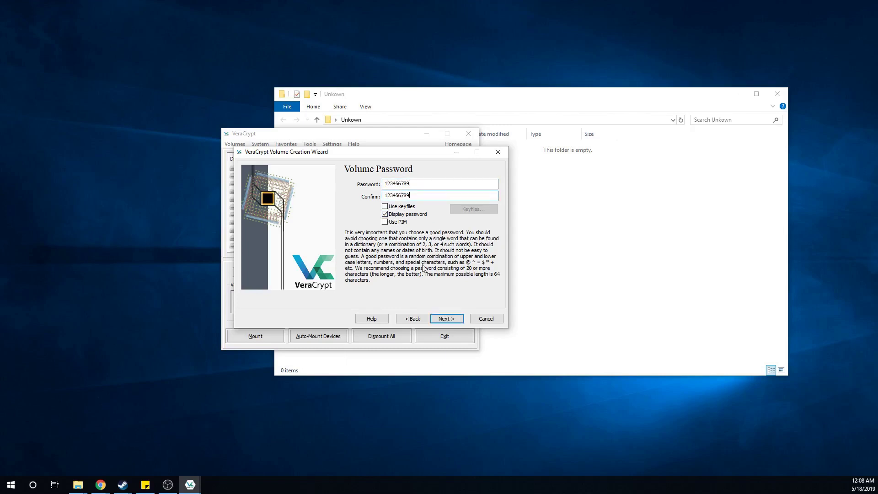
- Accept the short-password warning, format the container, and dismiss the Volume Created message
click(446, 319)
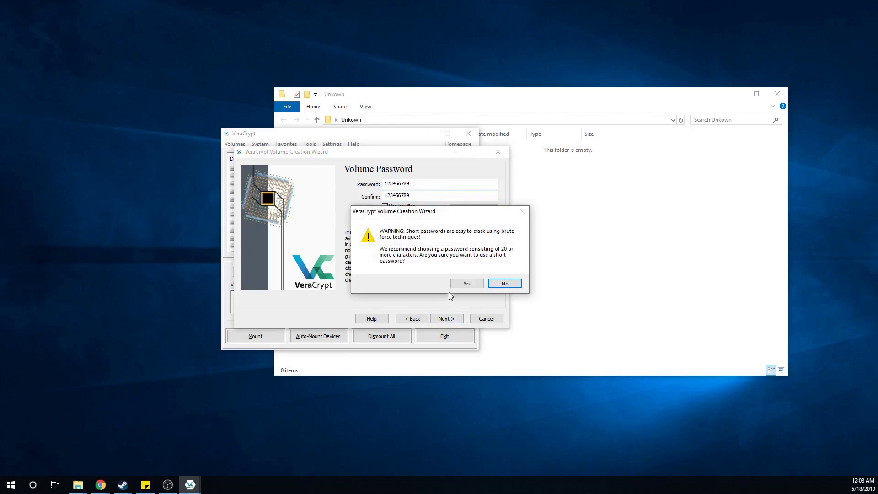
click(466, 284)
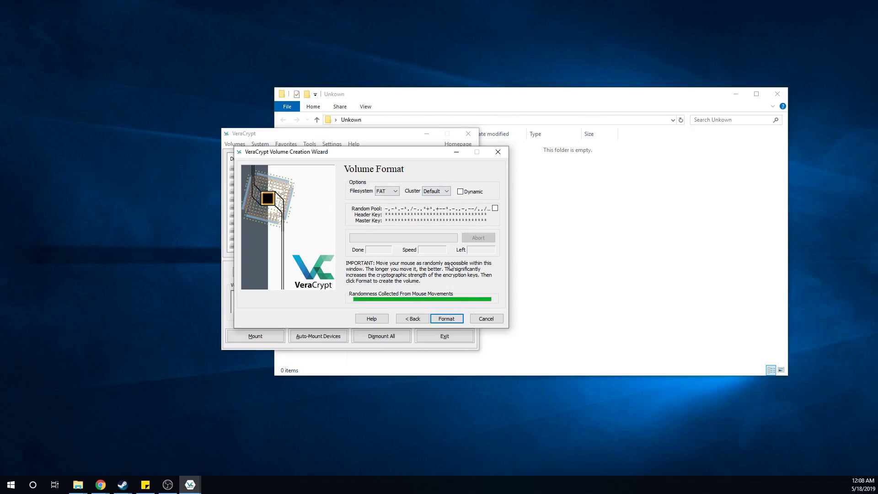
click(446, 318)
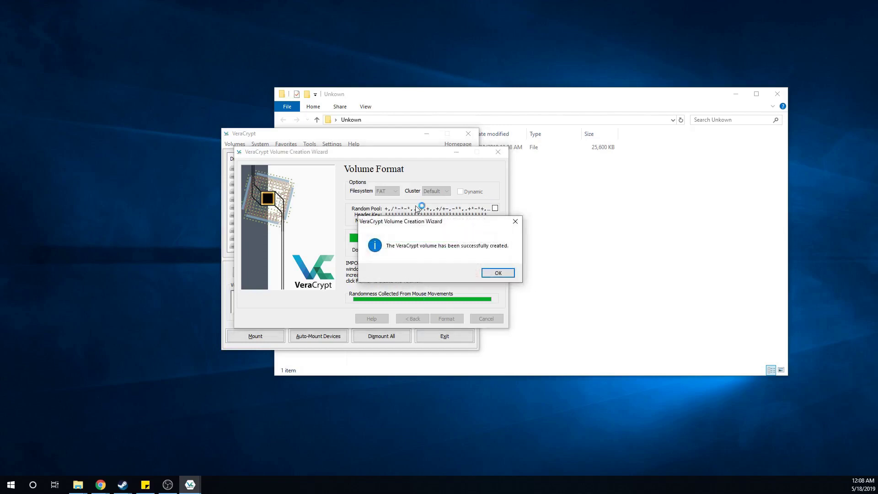
click(503, 273)
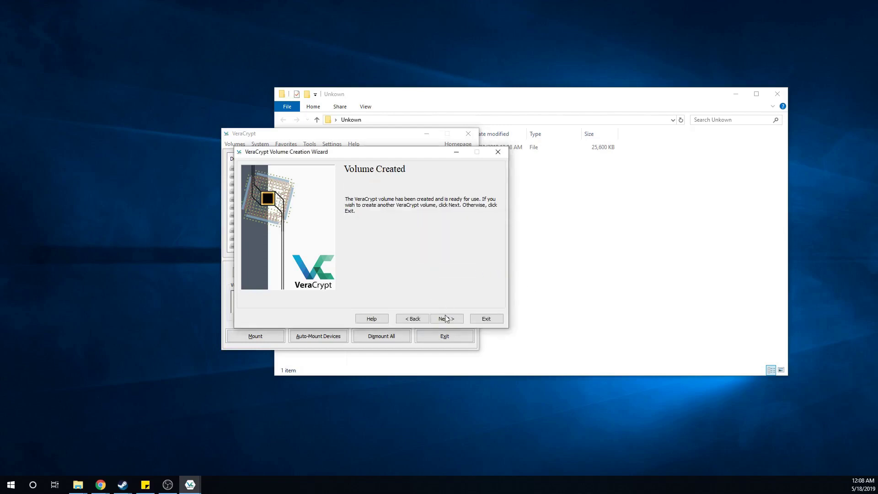
- Close the Volume Creation Wizard and select drive letter H: in VeraCrypt
click(446, 318)
click(485, 320)
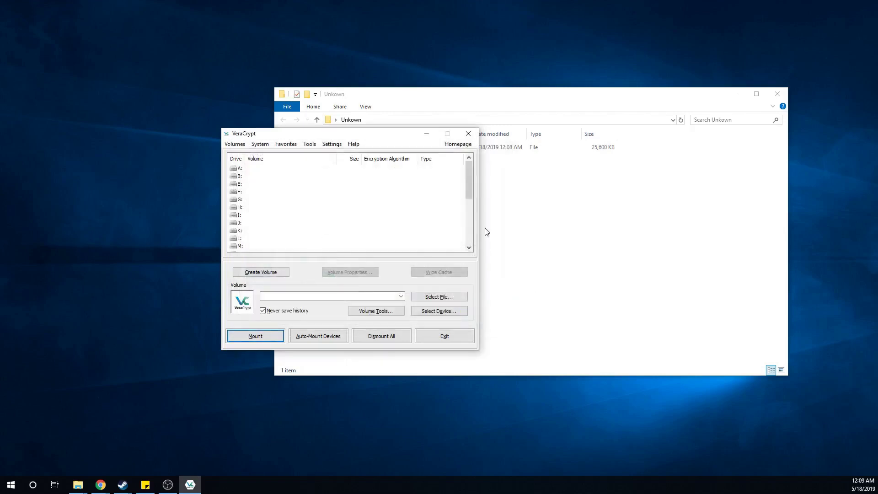
click(240, 200)
click(243, 208)
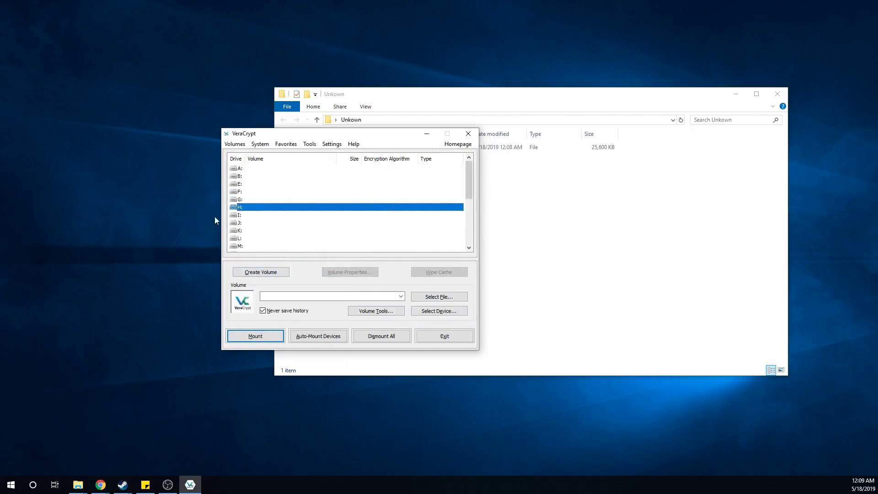
- Pick Desktop\Unkown\TestVolume and mount it as H: by entering the volume password
click(438, 297)
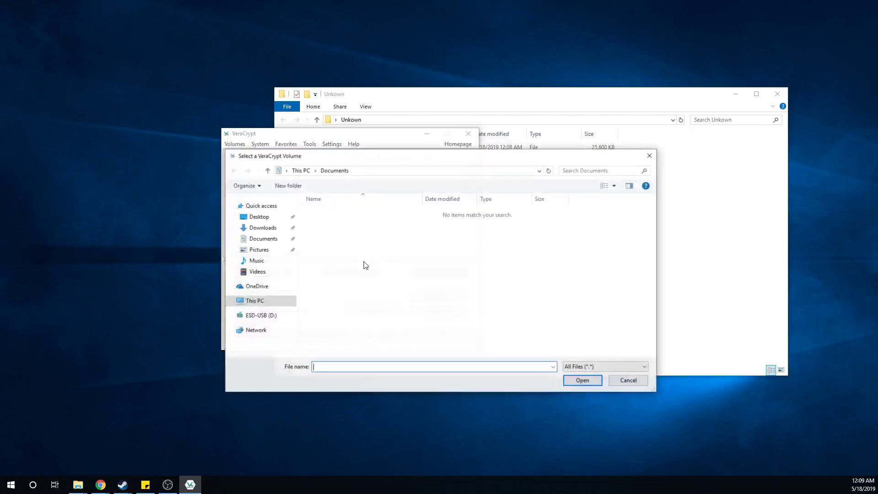
click(265, 228)
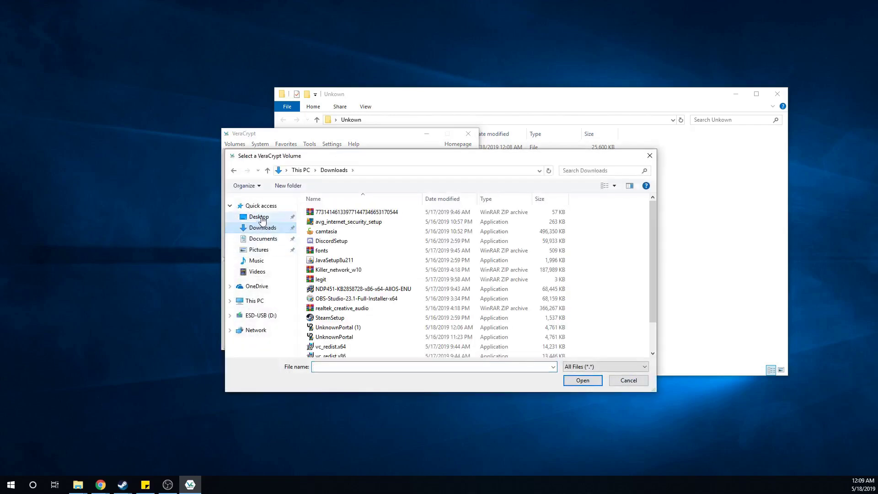
click(257, 216)
click(352, 232)
double_click(351, 234)
double_click(337, 214)
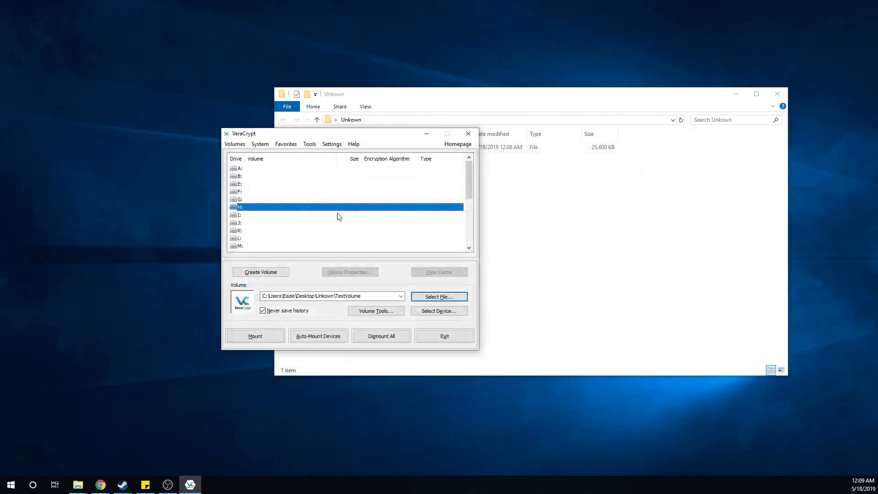
click(263, 335)
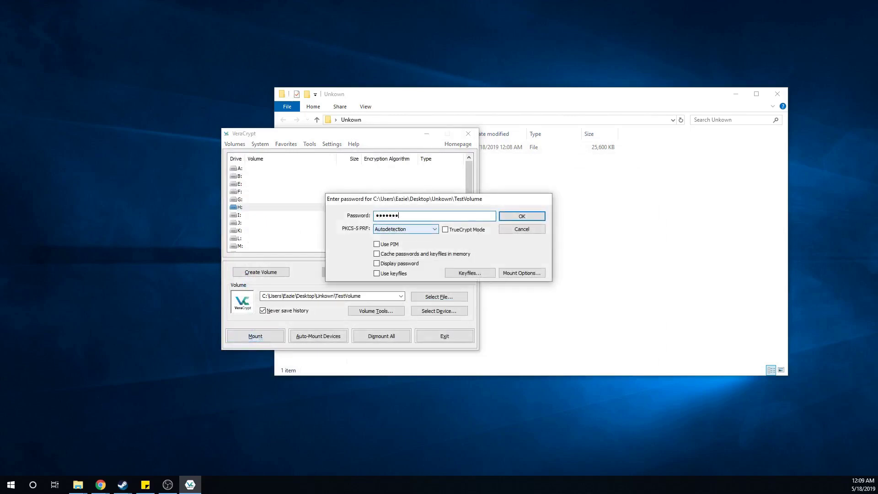
key(Return)
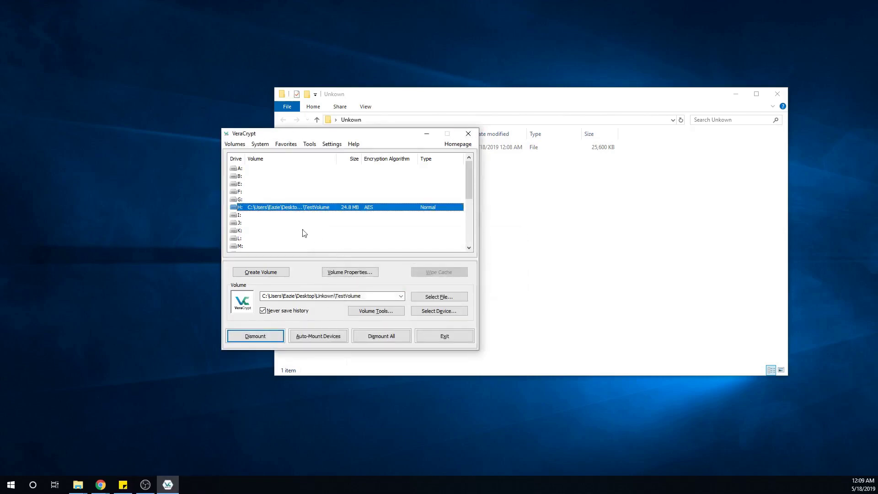
- Open drive H: in File Explorer, copy UnknownPortal onto it and run it from there
right_click(301, 210)
click(320, 224)
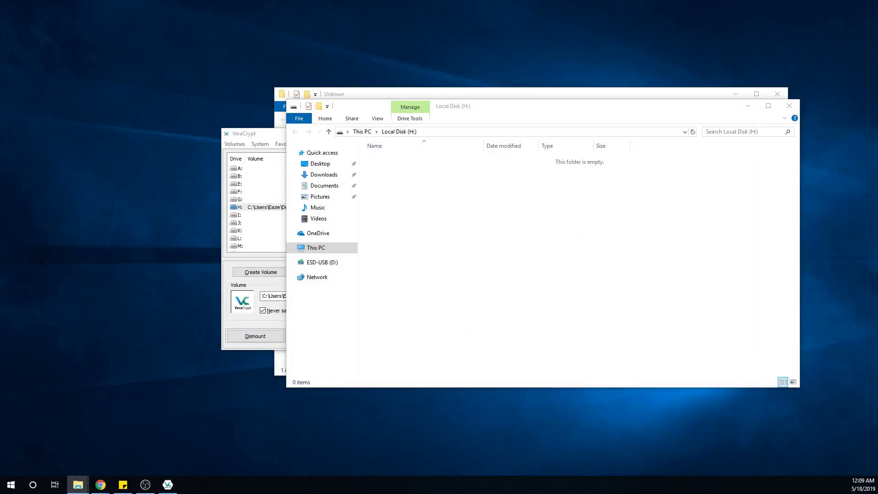
drag(877, 293, 454, 249)
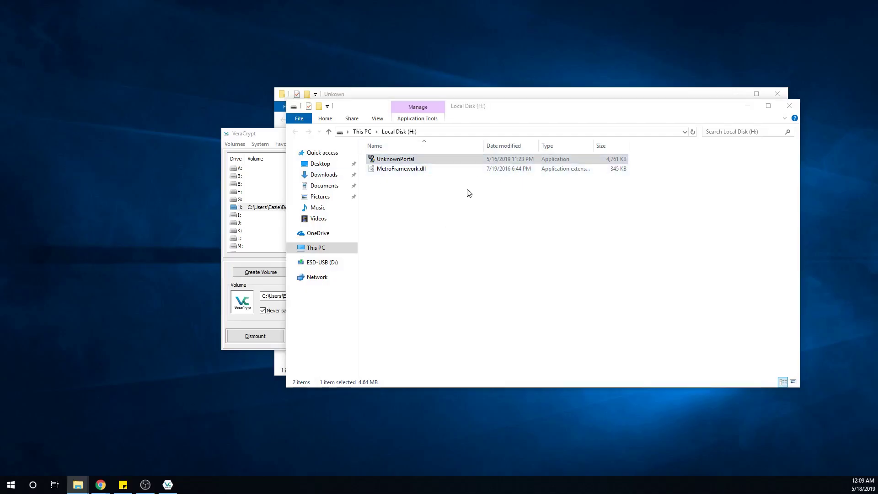
click(459, 274)
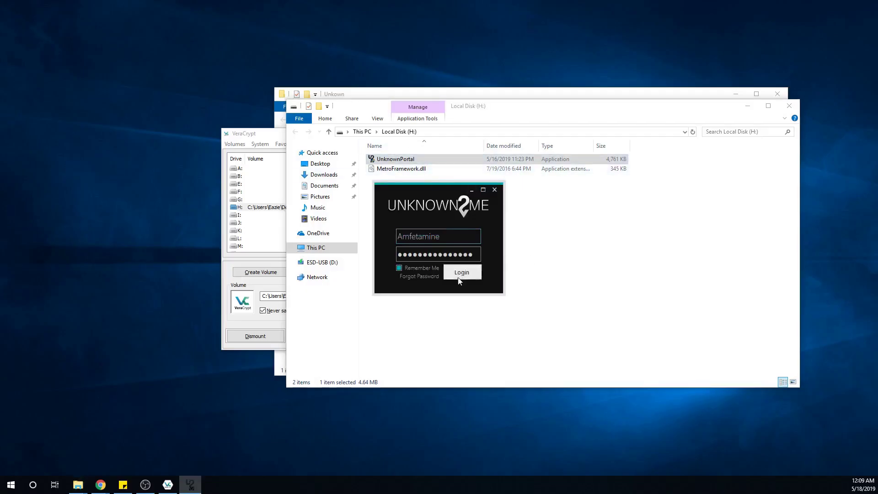
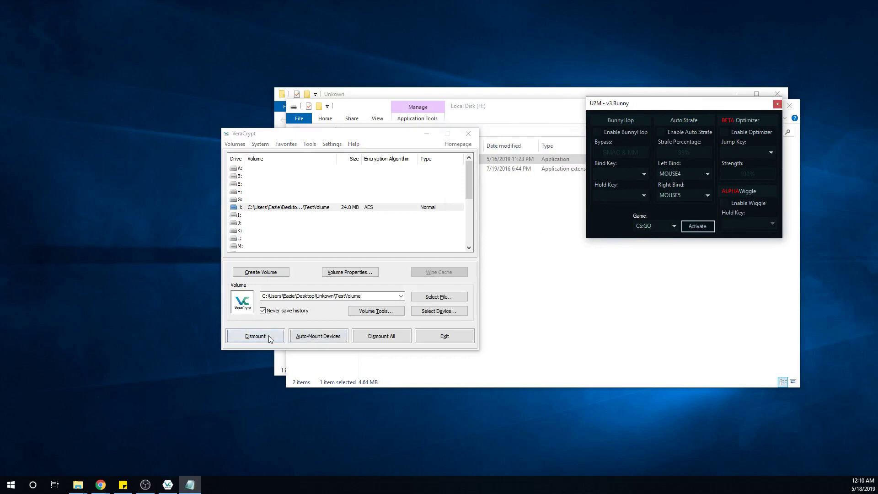
- Force-dismount the TestVolume on drive H: and close the VeraCrypt window
click(282, 209)
click(255, 334)
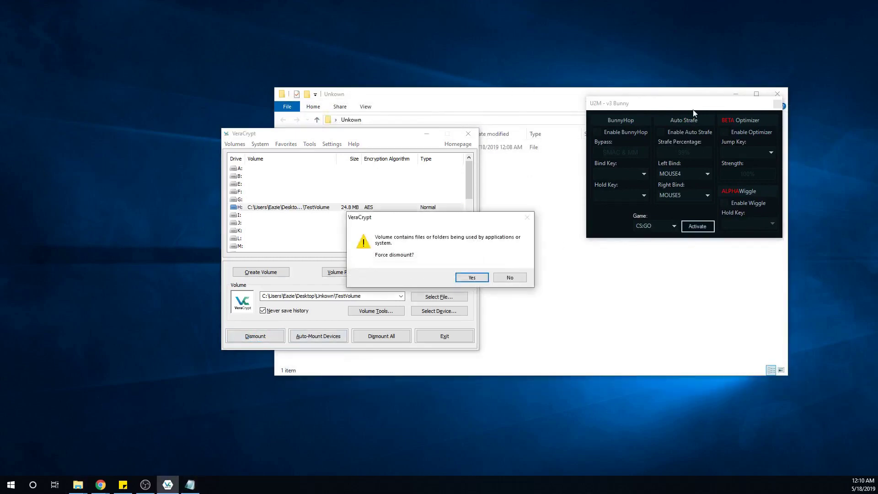
click(460, 277)
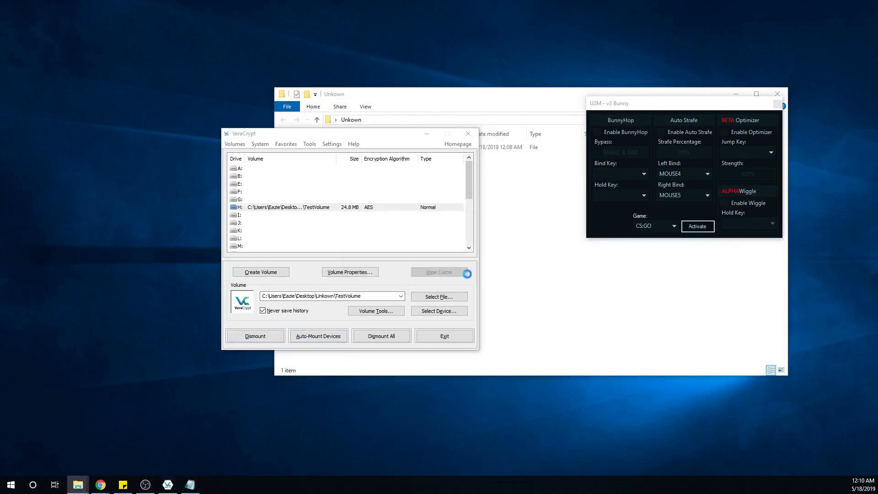
click(468, 134)
- Tick Enable BunnyHop, Enable Auto Strafe and Enable Optimizer in U2M
click(599, 132)
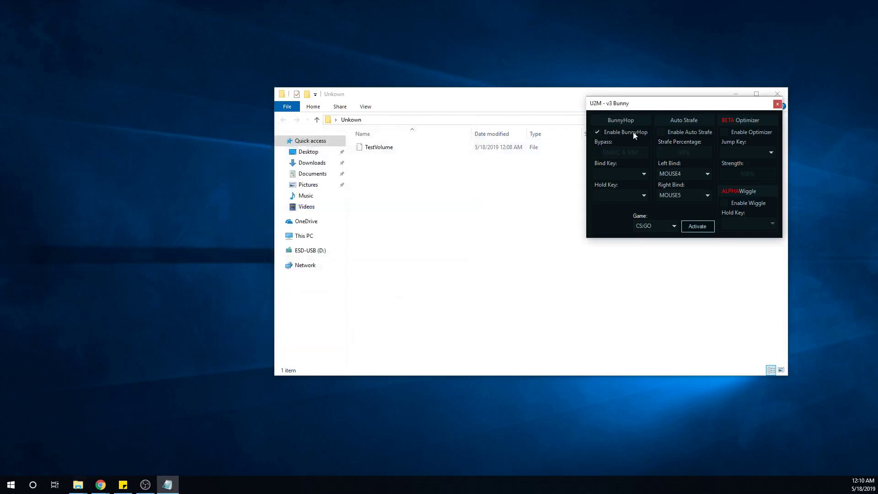
click(662, 134)
click(727, 134)
- Set the Optimizer's Jump Key to SPACE
click(744, 152)
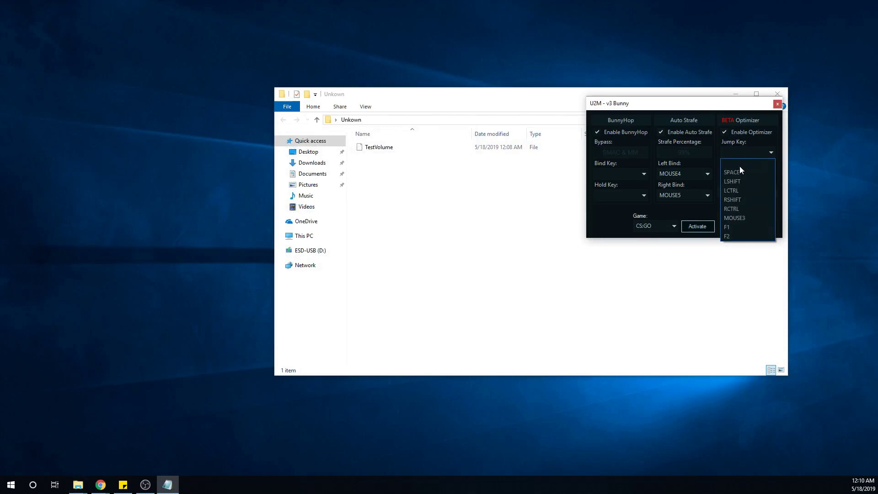
click(745, 134)
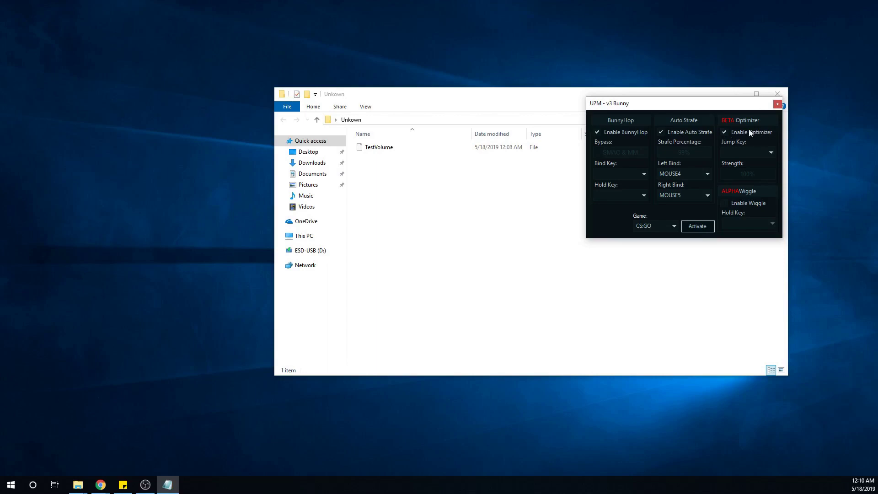
drag(745, 107, 707, 139)
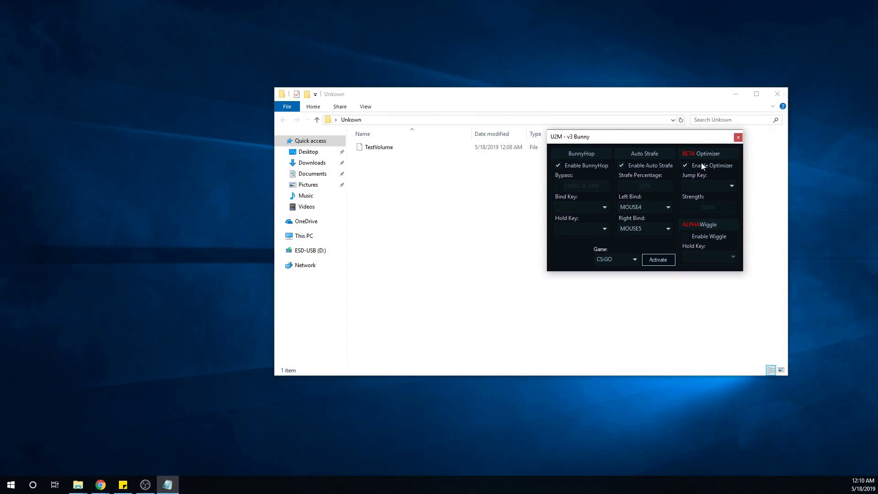
click(697, 187)
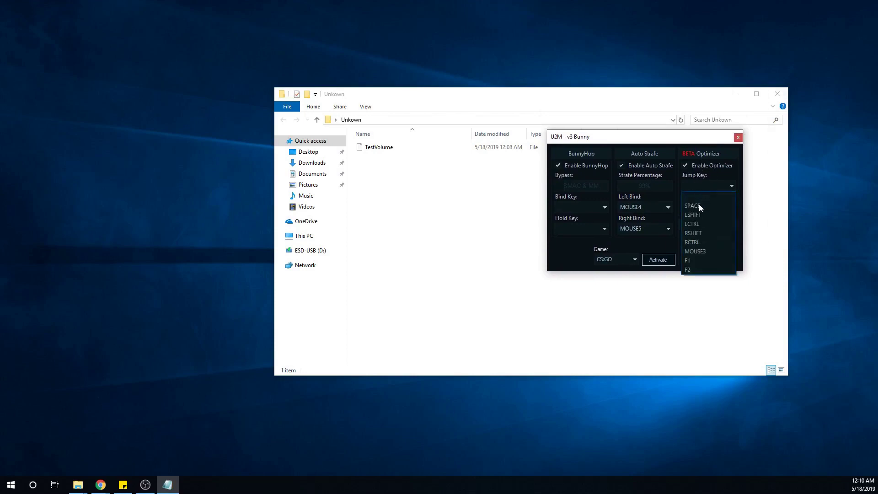
click(698, 206)
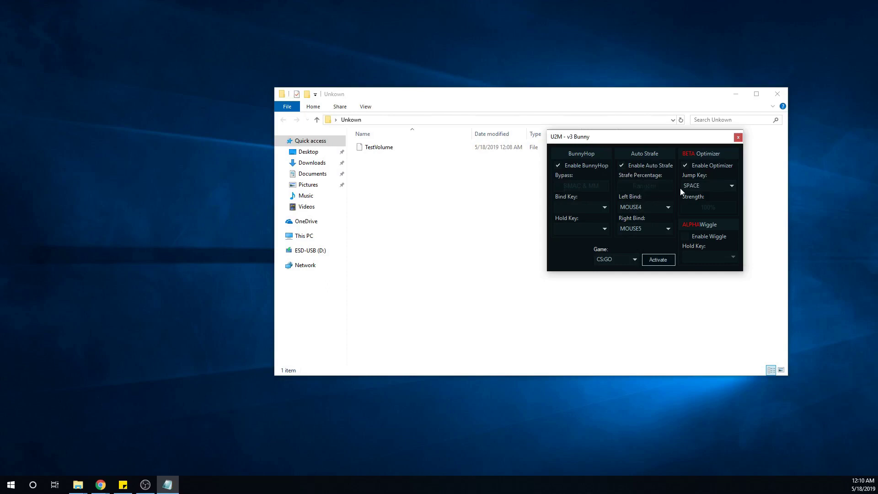
- Keep MOUSE4 as Left Bind, and set BunnyHop's Bind Key to MOUSE3 and Hold Key to SPACE
click(640, 219)
click(579, 207)
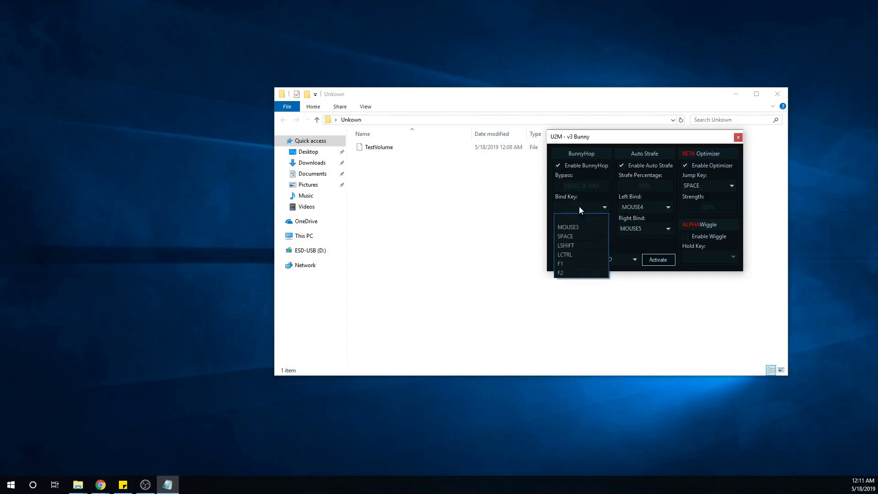
click(573, 229)
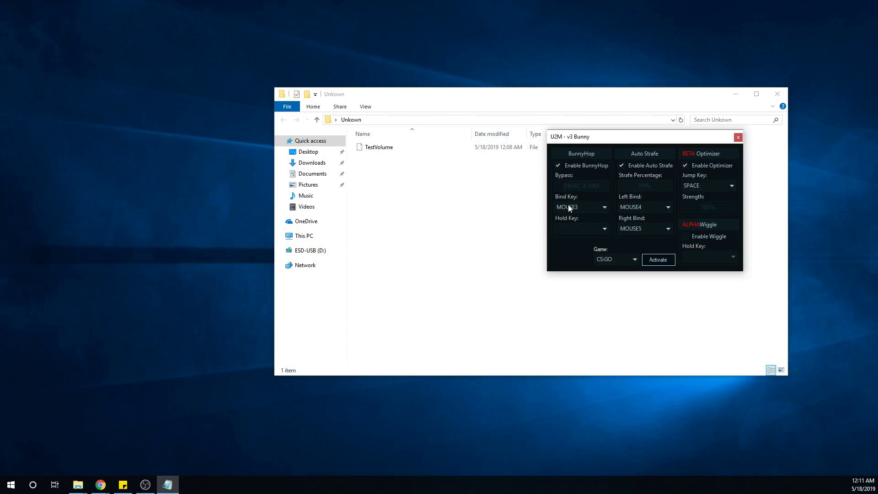
click(568, 208)
click(568, 206)
click(571, 211)
click(568, 227)
click(575, 229)
click(566, 249)
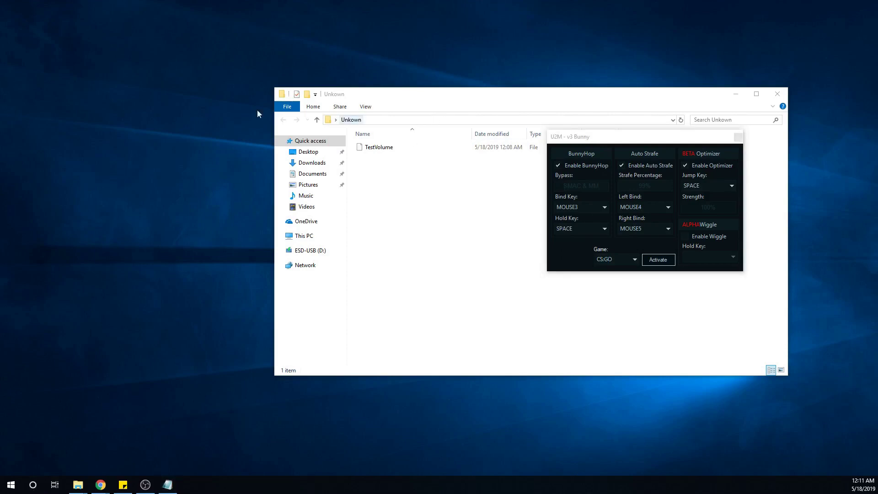
- Close the Unkown folder window and reposition the U2M window over the CS:GO main menu
drag(700, 87, 214, 125)
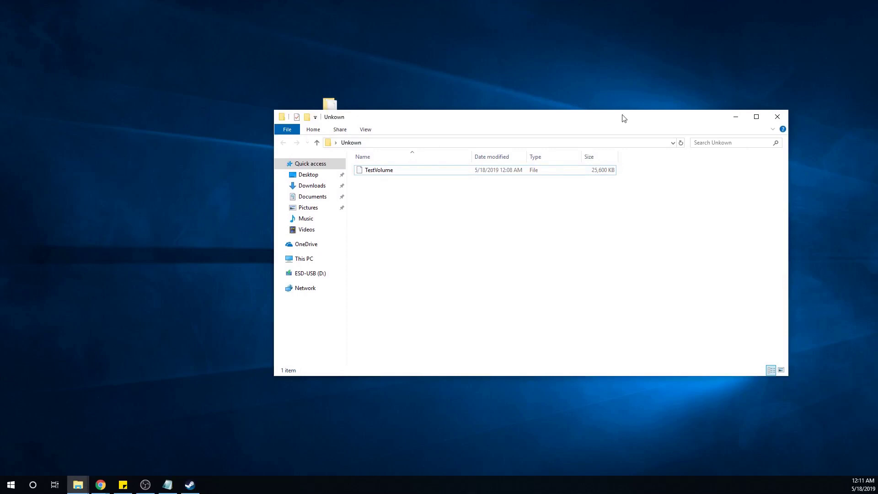
key(alt+F4)
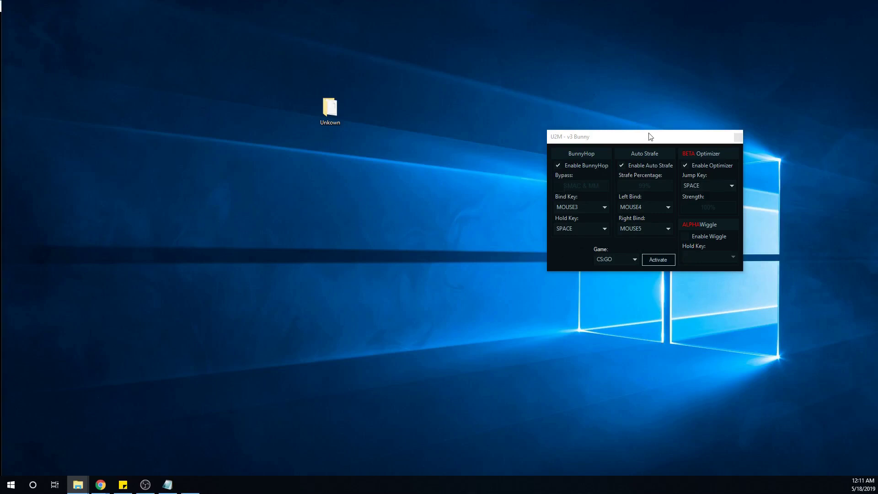
drag(649, 133, 698, 135)
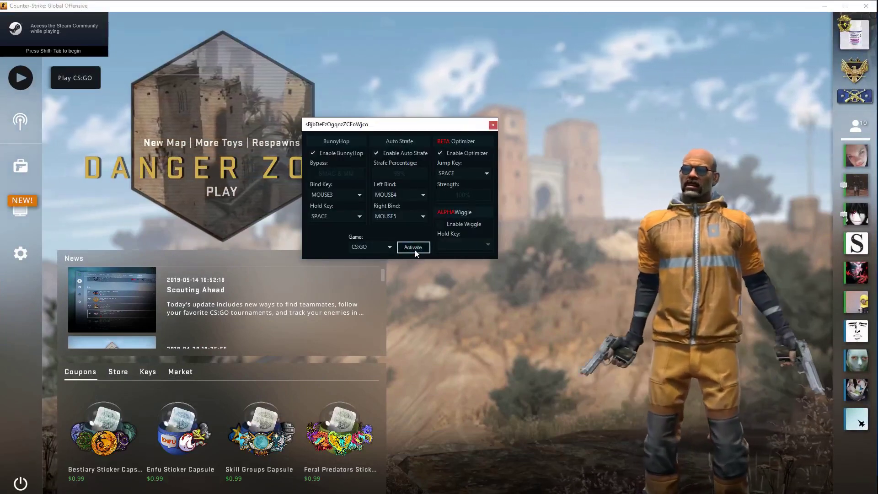
- Activate the U2M bunnyhop tool, dismiss the confirmation, and hide its window
click(413, 247)
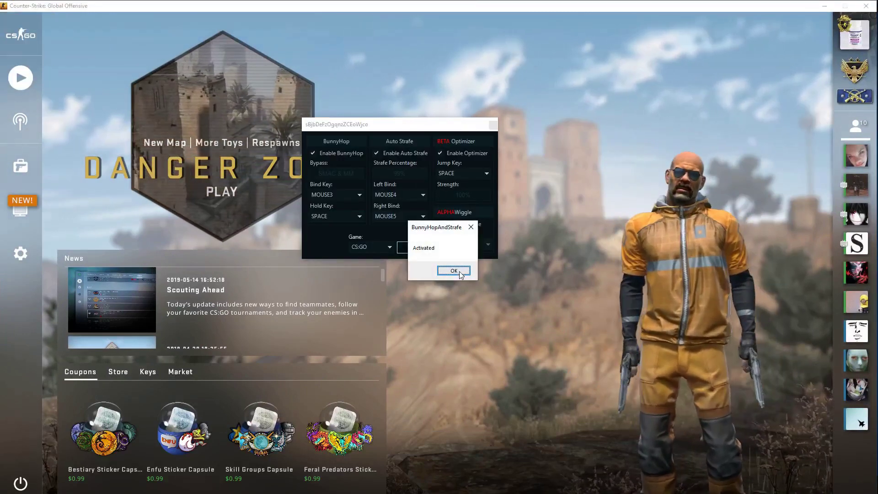
click(450, 271)
drag(430, 131, 350, 133)
click(413, 126)
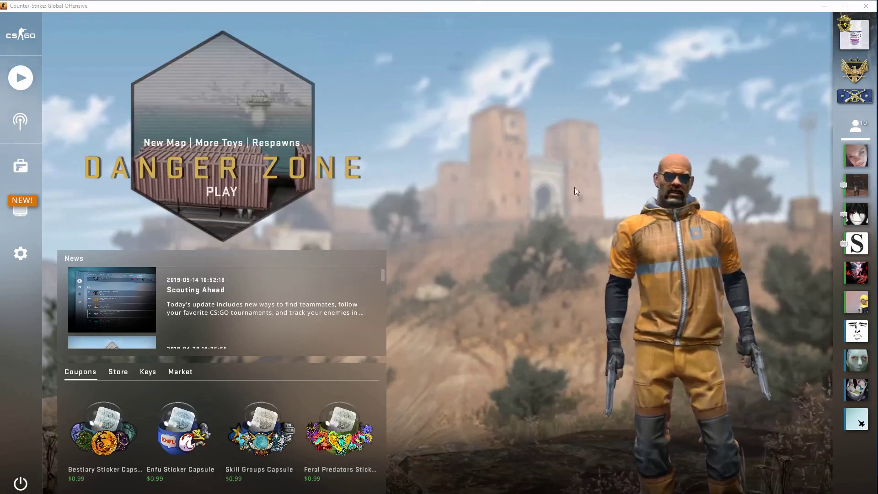
- Enter 'bind mouse3 +jump' and 'unbind space' in the developer console
key(grave)
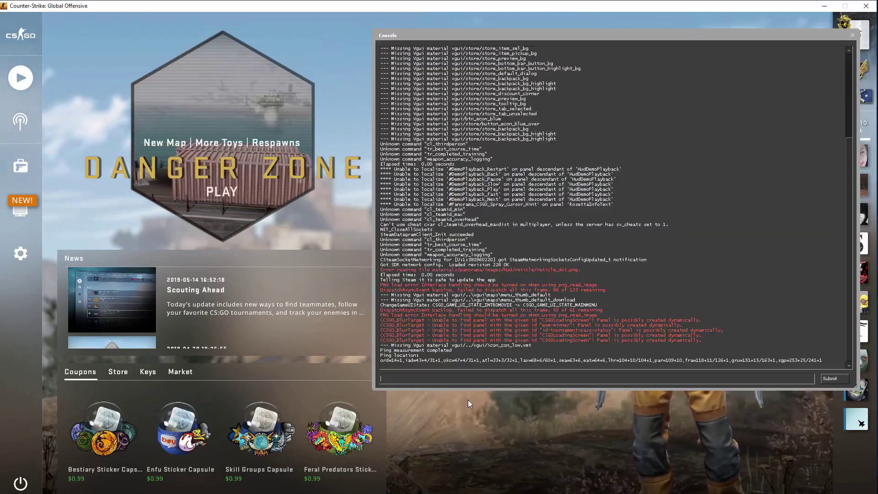
text(bind )
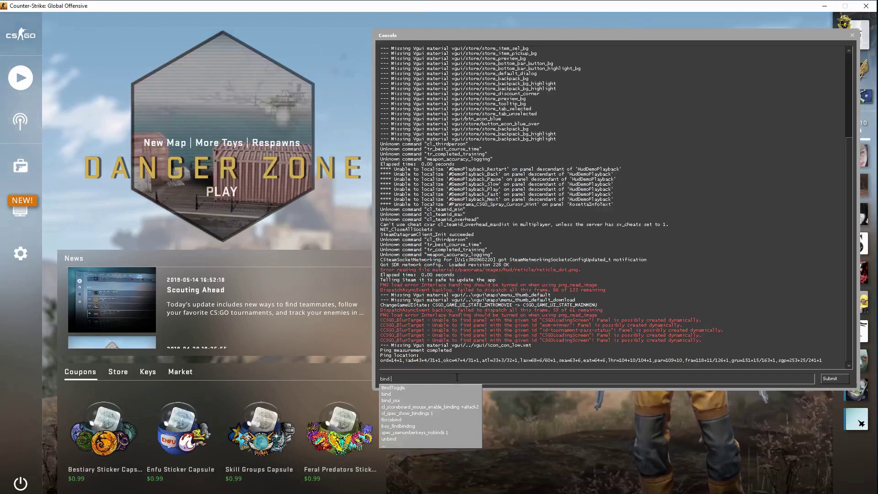
text(mouse3 )
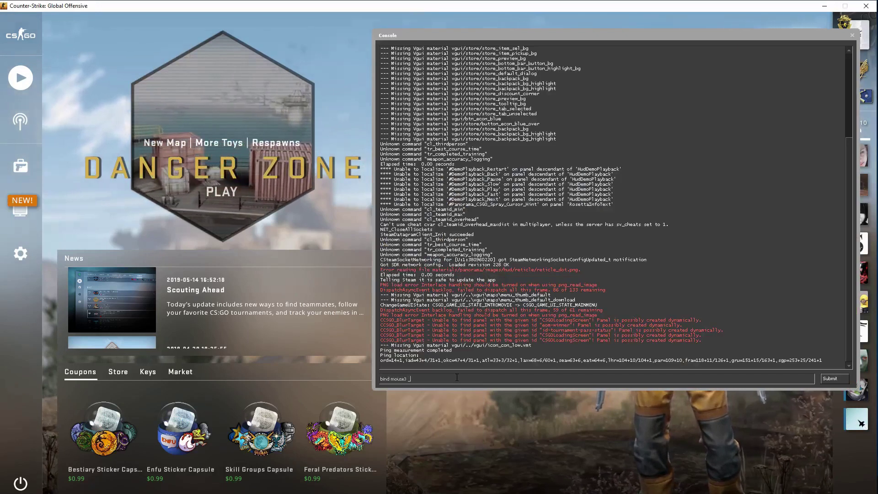
text(+jump)
key(Return)
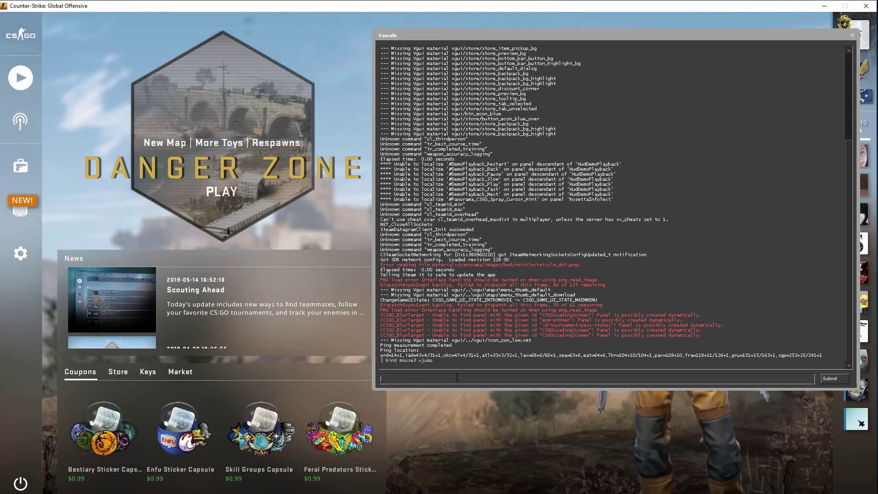
text(unbi)
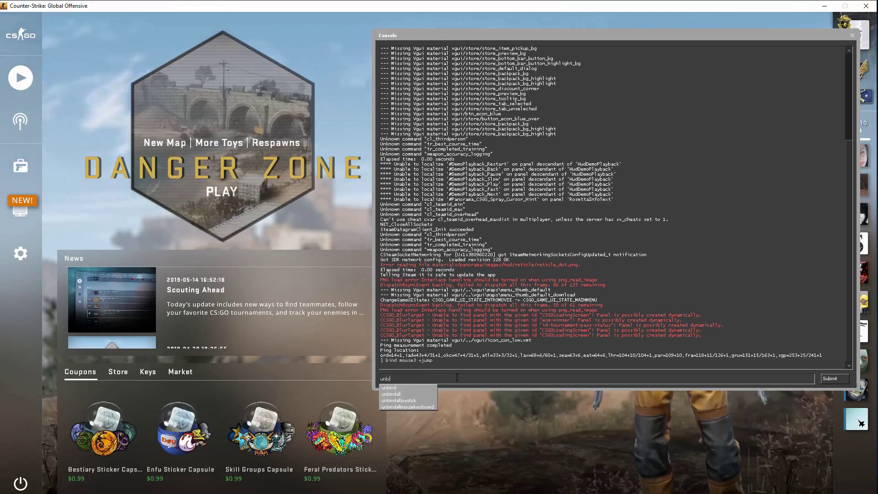
text(nd space)
key(Return)
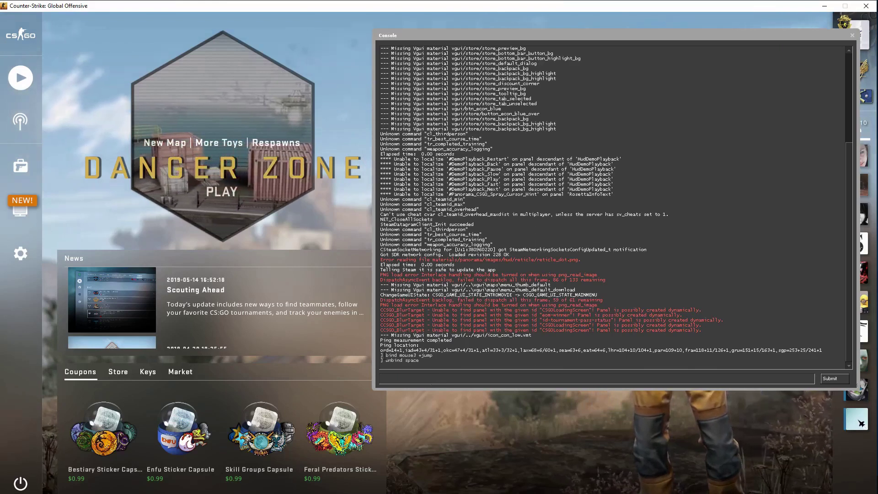
mouse_move(380, 353)
mouse_down()
mouse_move(430, 361)
mouse_move(381, 350)
mouse_move(384, 360)
mouse_up()
click(430, 362)
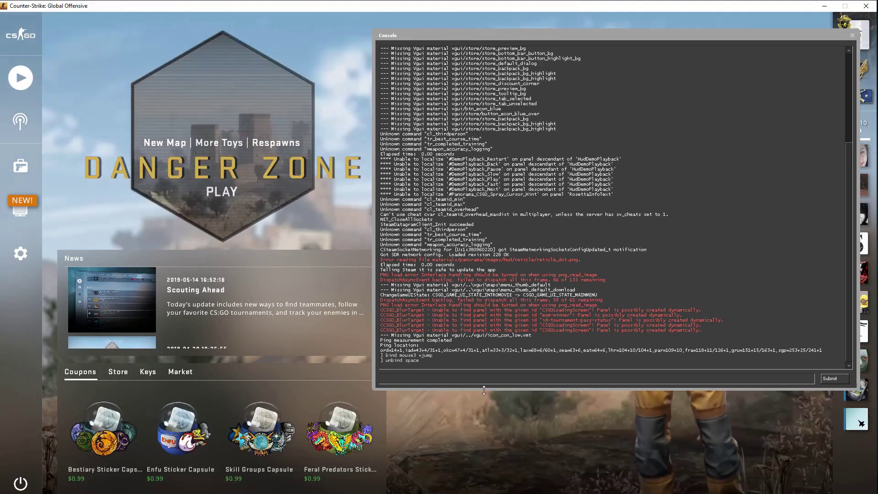
- Bind mouse4 to +moveleft and mouse5 to strafe right in the console, then close it
text(bind )
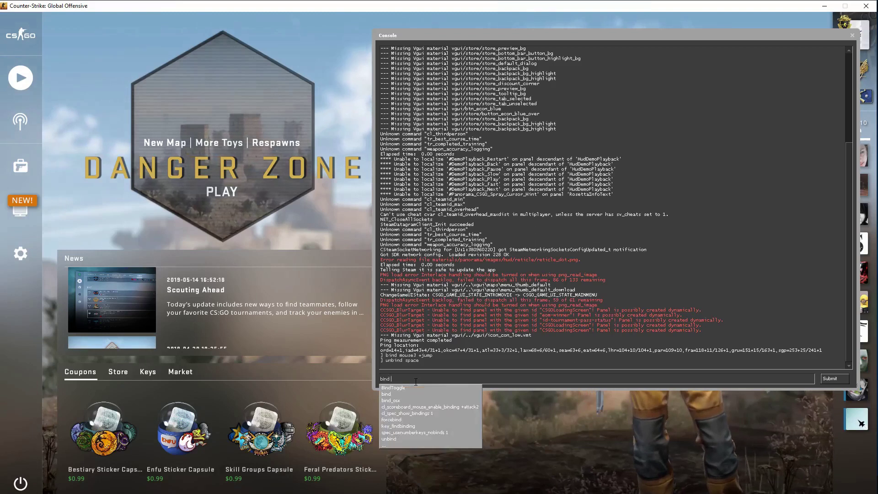
text(mouse5)
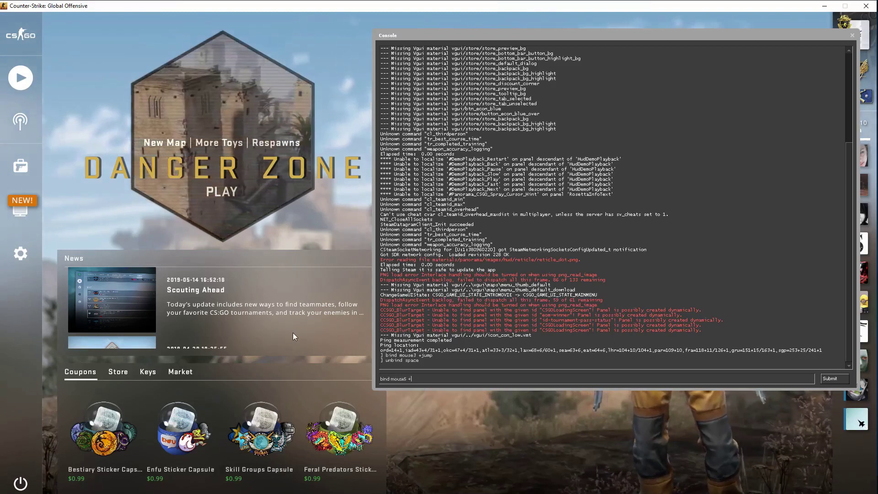
text( +moveleft)
key(Return)
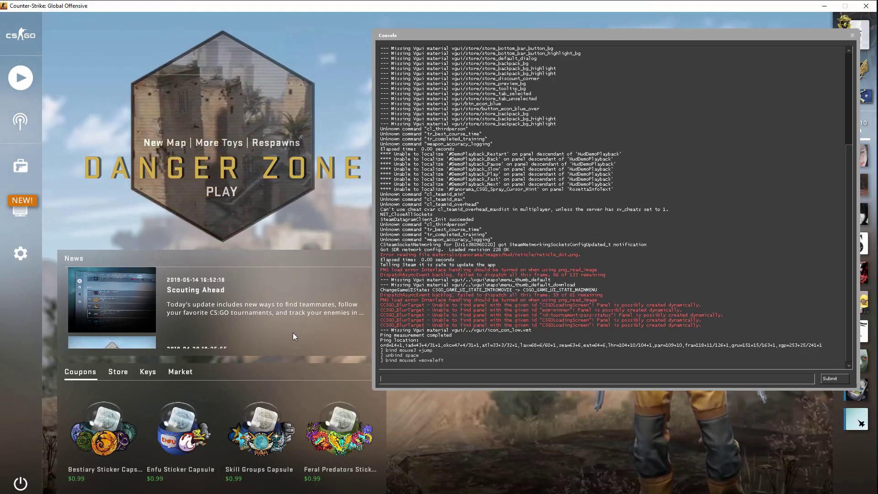
text(bin)
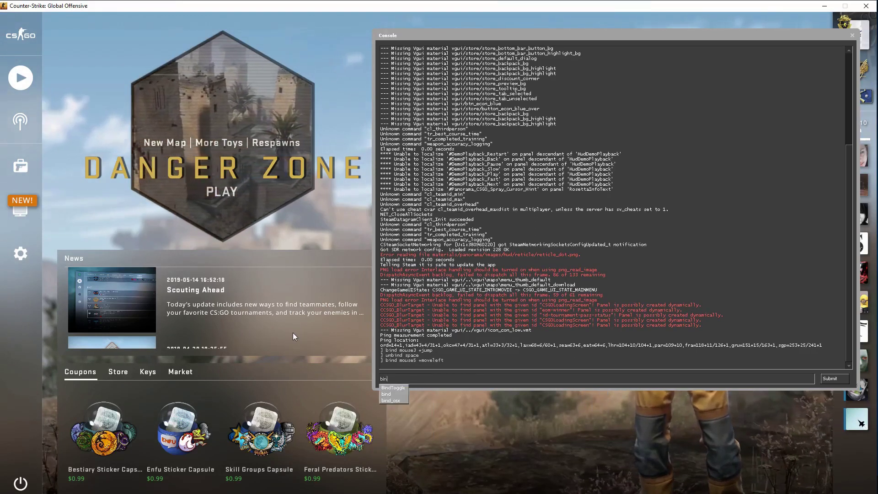
text(d mouse)
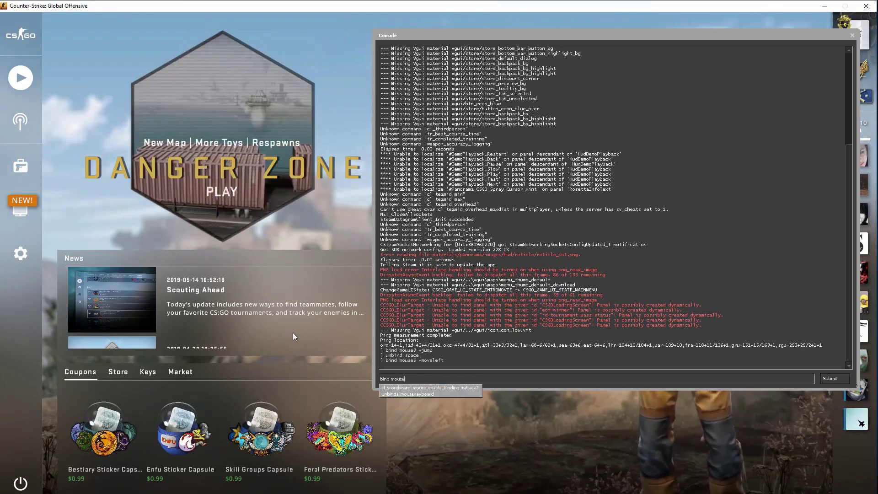
text(4 +)
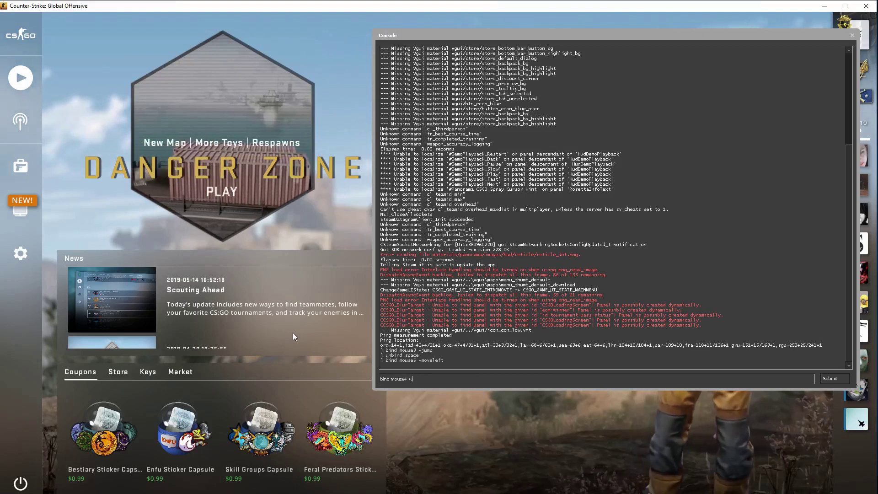
text(moveleft)
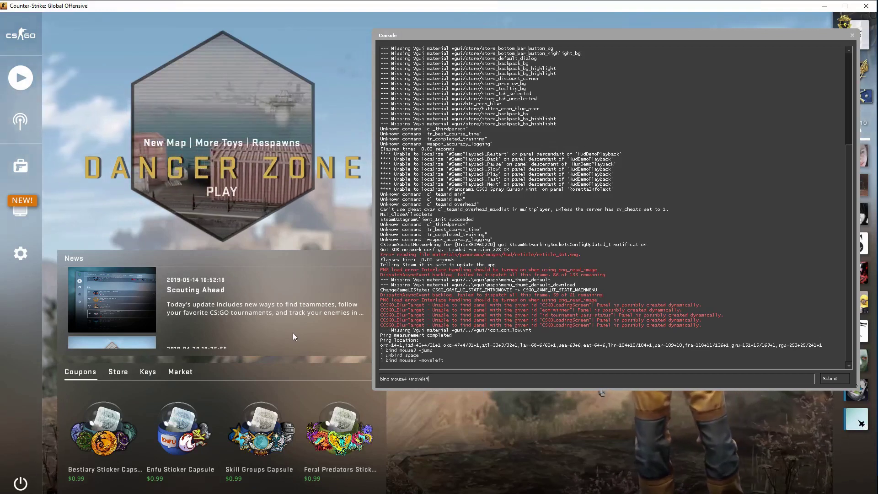
key(Return)
text(bind mouse5)
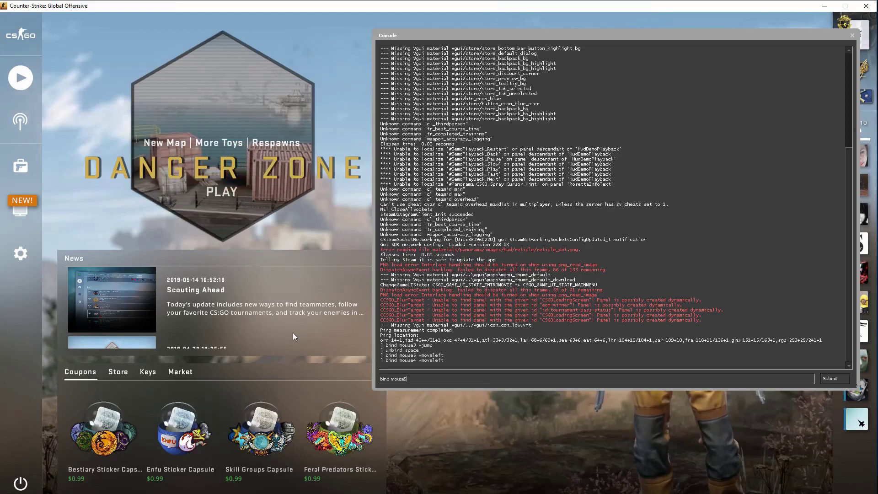
text( +movel)
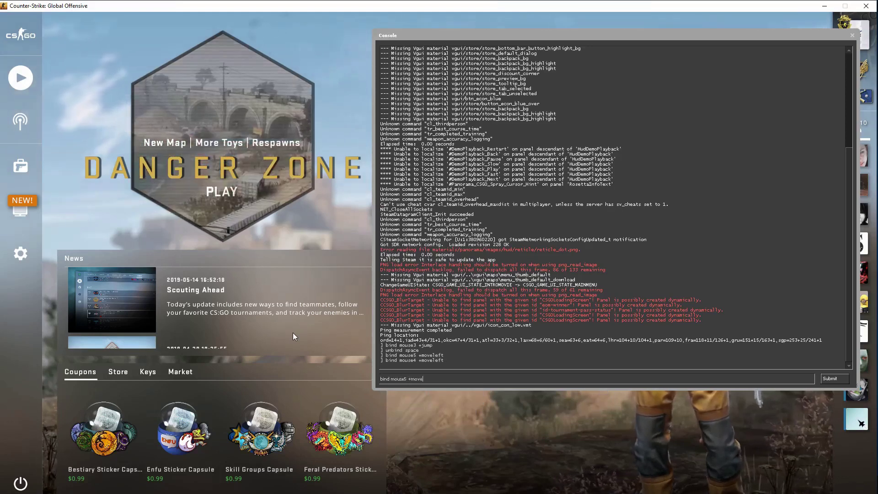
text(ight)
key(Return)
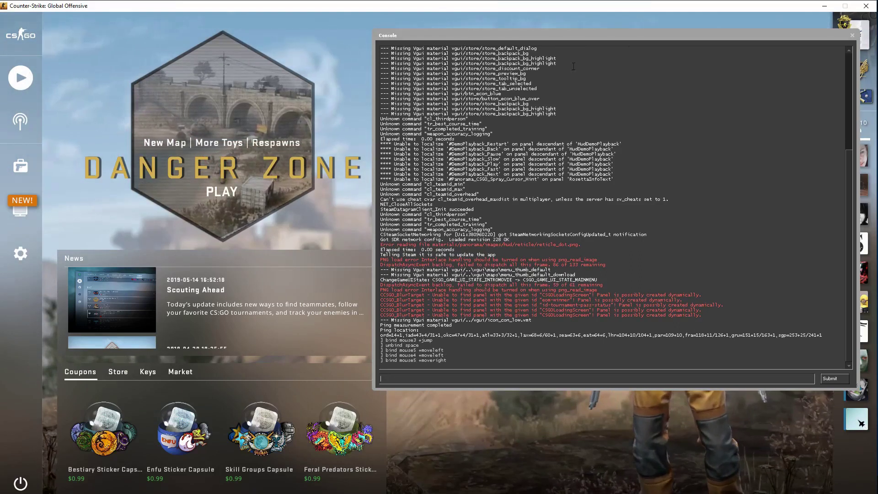
key(Escape)
- From Play, open the Community Server Browser and join the favorite Easy BHOP server
click(20, 78)
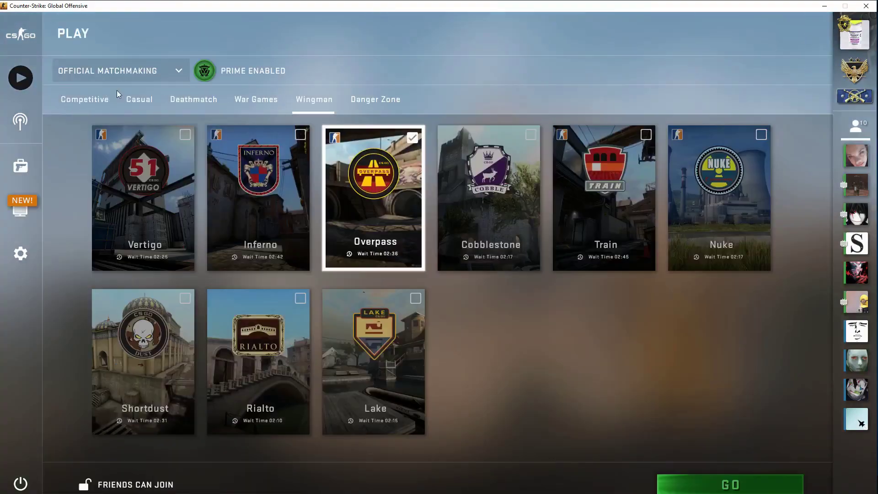
click(117, 78)
click(120, 172)
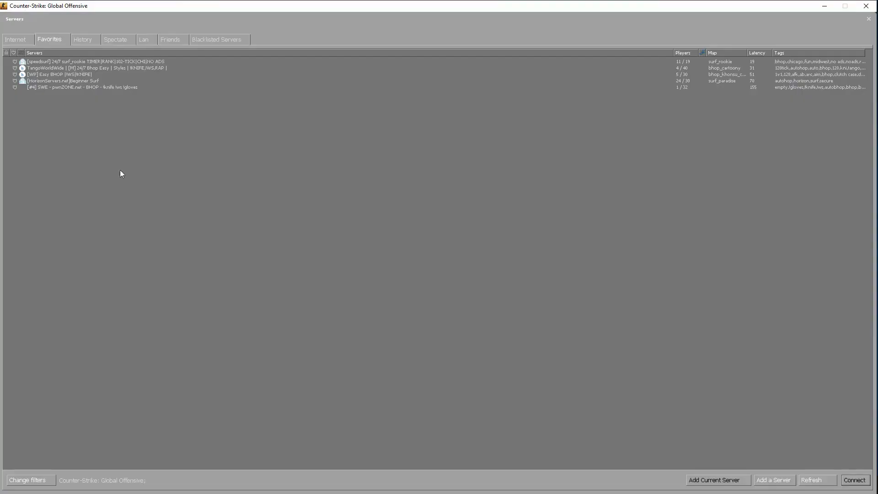
double_click(65, 72)
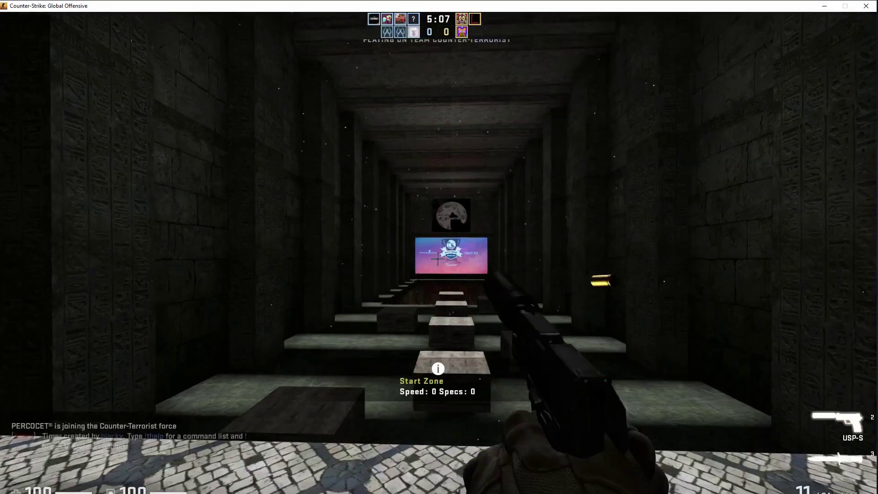
- Move through the start zone and jump out to start the timer
key(w)
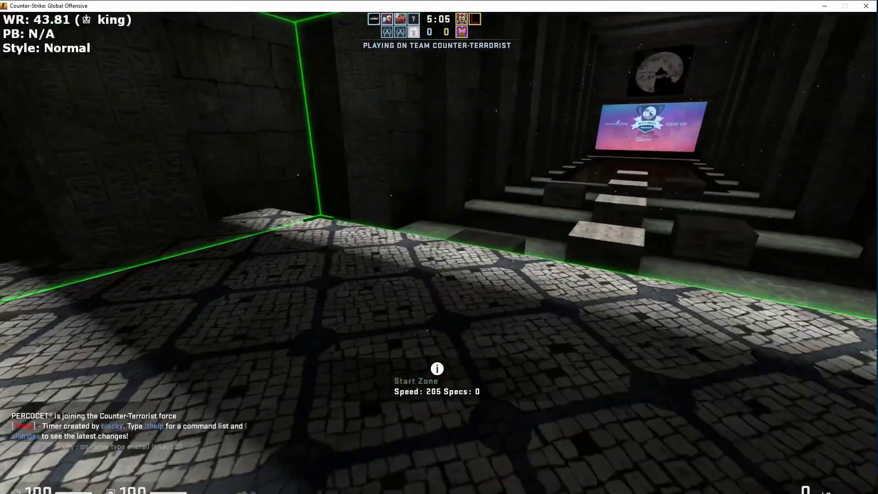
key(w)
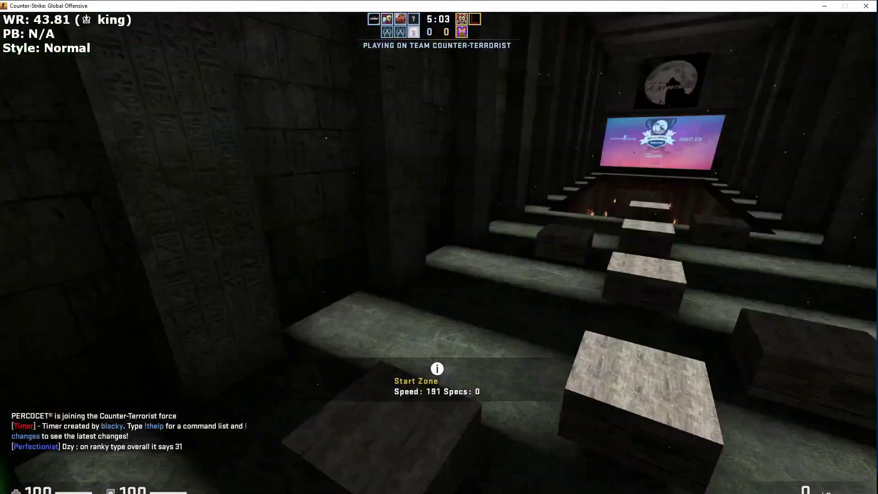
key(w)
key(space)
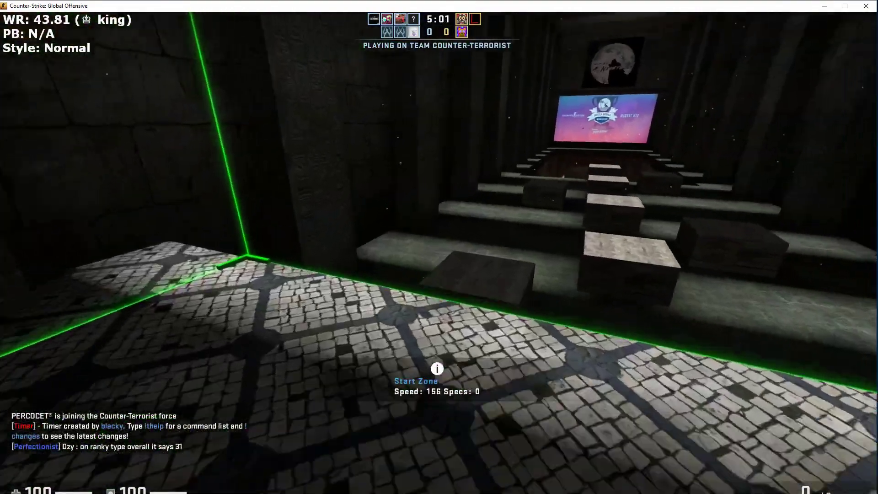
key(space)
key(a)
key(d)
key(space)
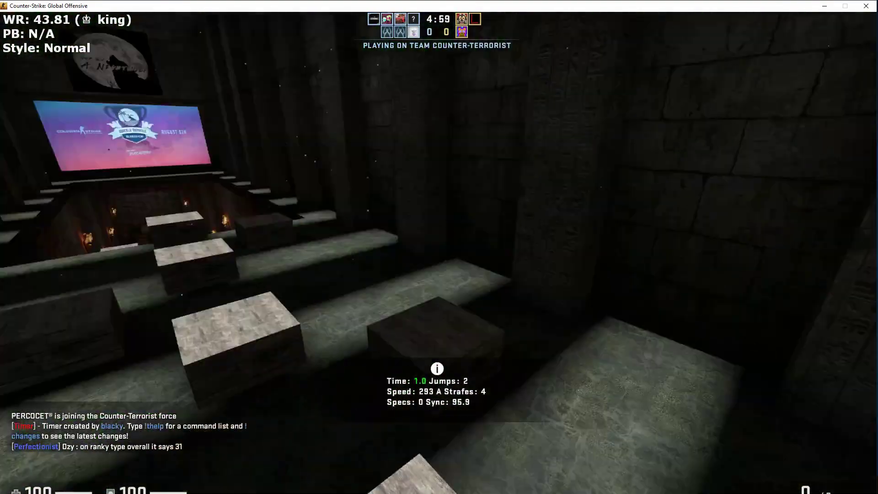
- Strafe-hop down the corridor building speed to about 573, then reset to the start zone
key(d)
key(space)
key(space)
key(a)
key(space)
key(d)
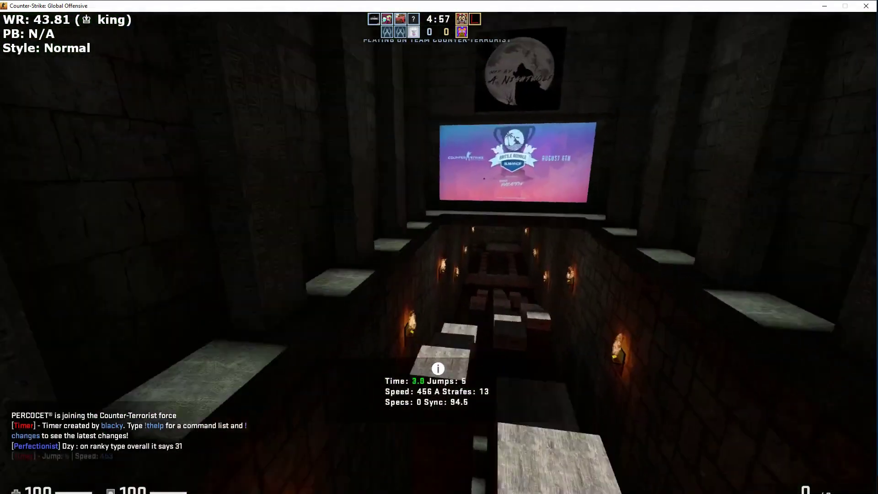
key(a)
key(space)
key(d)
key(a)
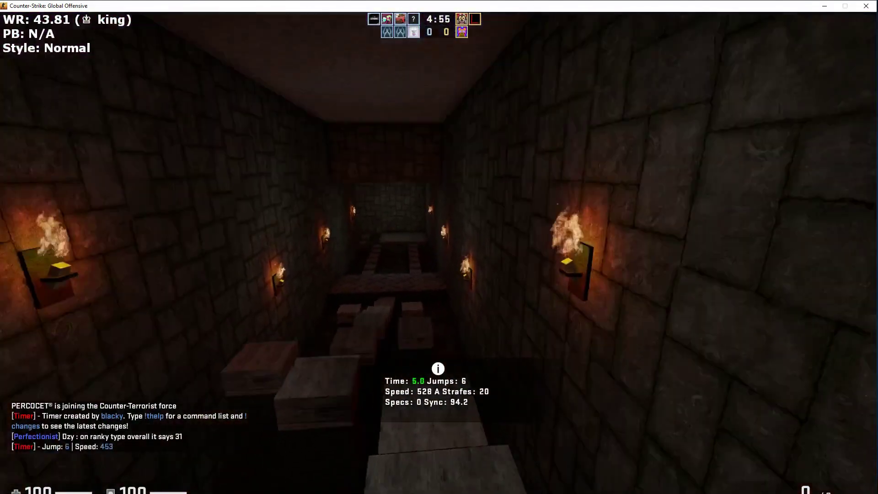
key(space)
key(d)
key(a)
key(space)
key(d)
key(a)
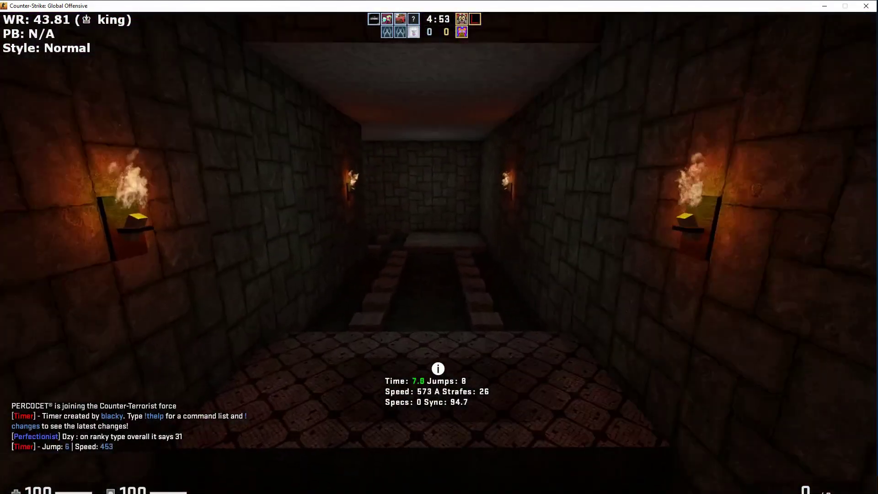
key(r)
key(w)
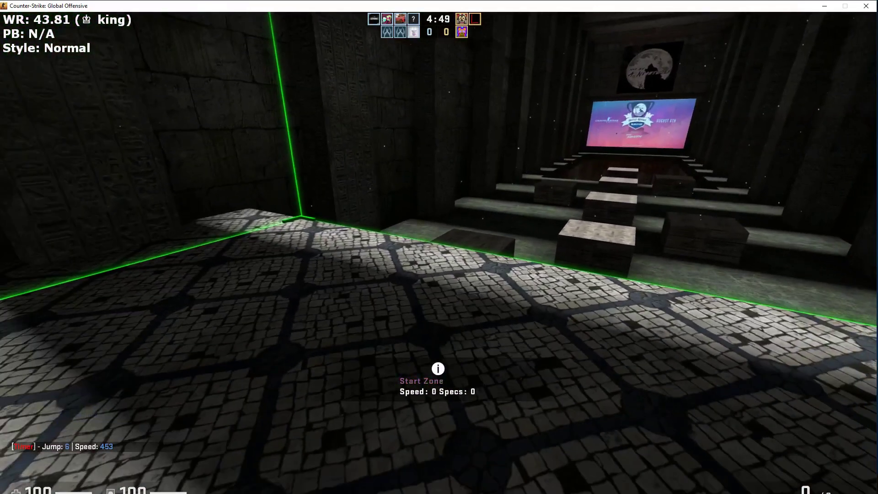
- Run 'unbind mouse4' and 'unbind mouse5' in the developer console
key(grave)
text(unbi)
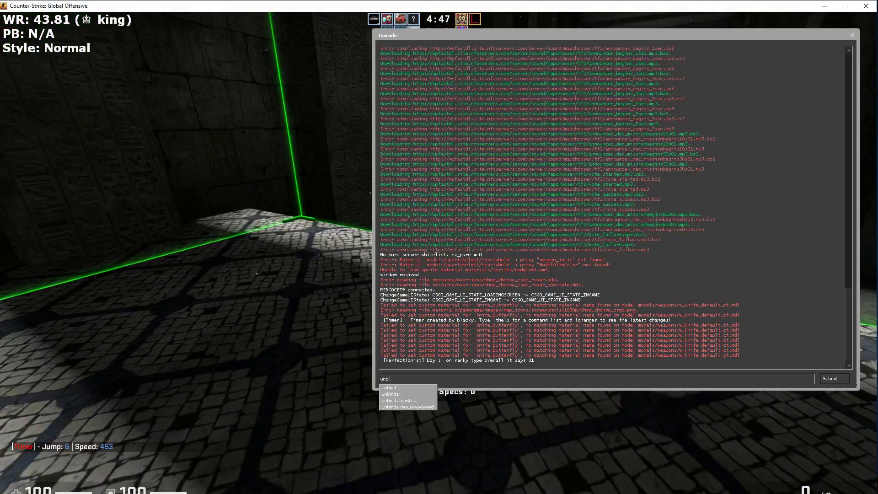
text(nd mouse4)
key(Return)
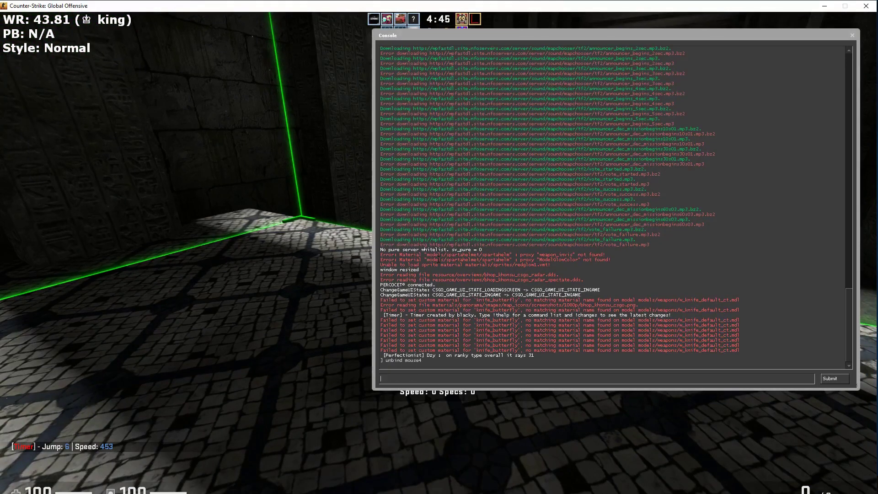
text(unbind )
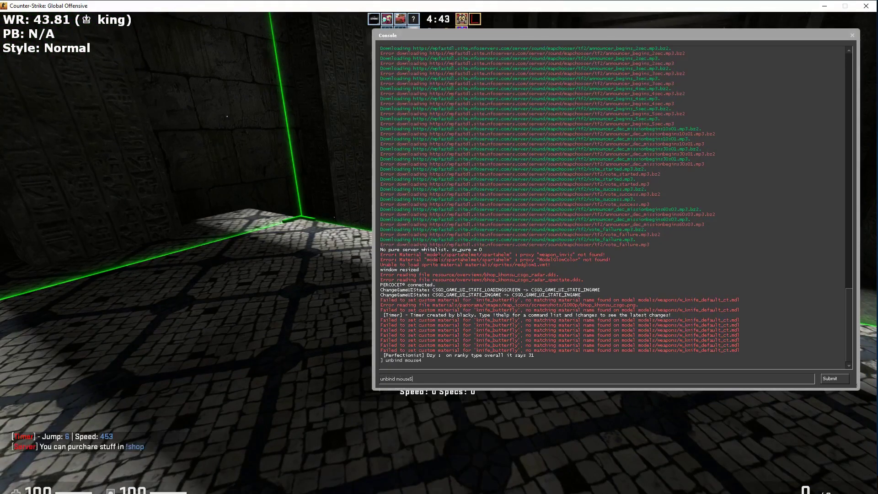
text(mouse5)
key(Return)
key(grave)
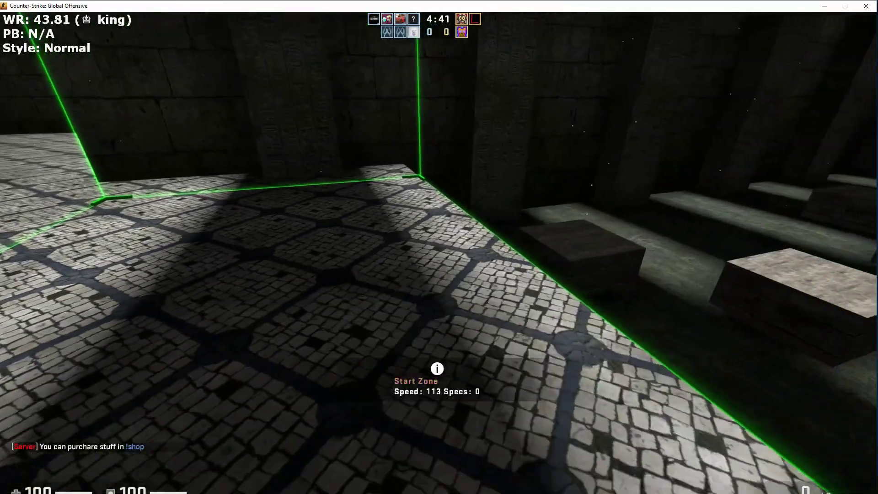
- Bring up the U2M tool window from the pause menu, drag it aside, and resume playing
key(w)
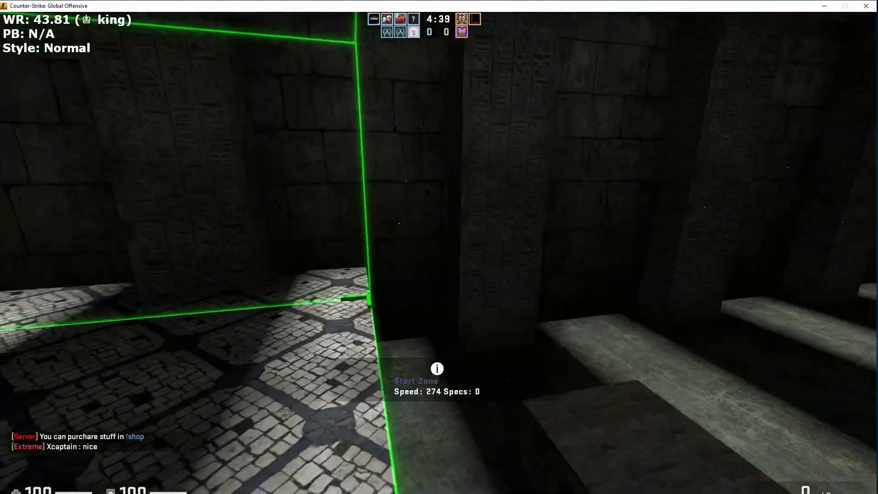
key(Escape)
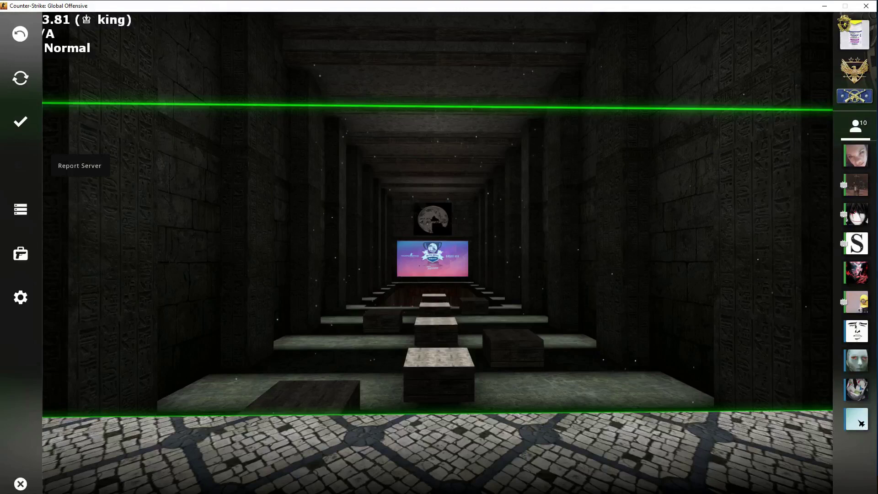
key(Insert)
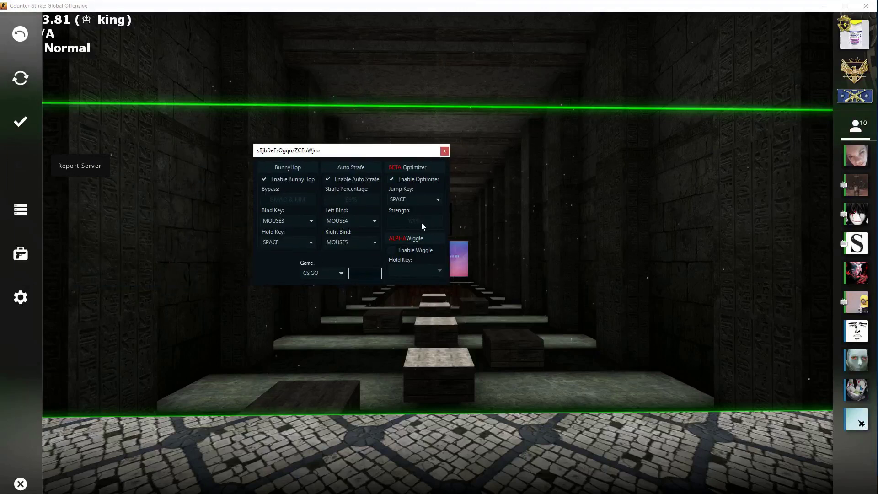
drag(373, 153, 22, 175)
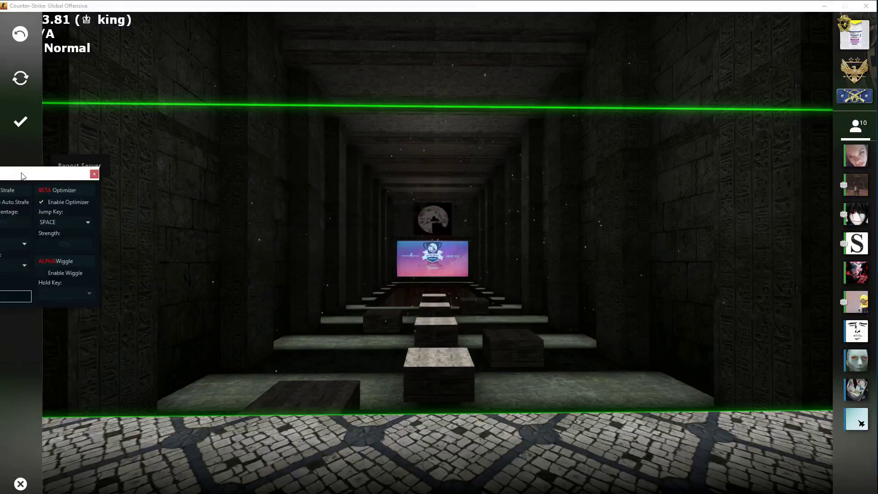
key(Escape)
- Make several jump starts, resetting to the Start Zone with R each time
key(w)
key(space)
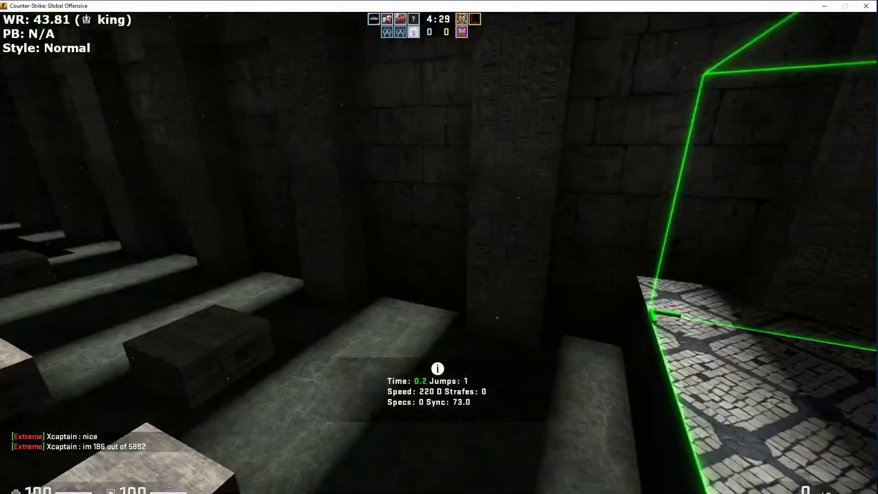
key(r)
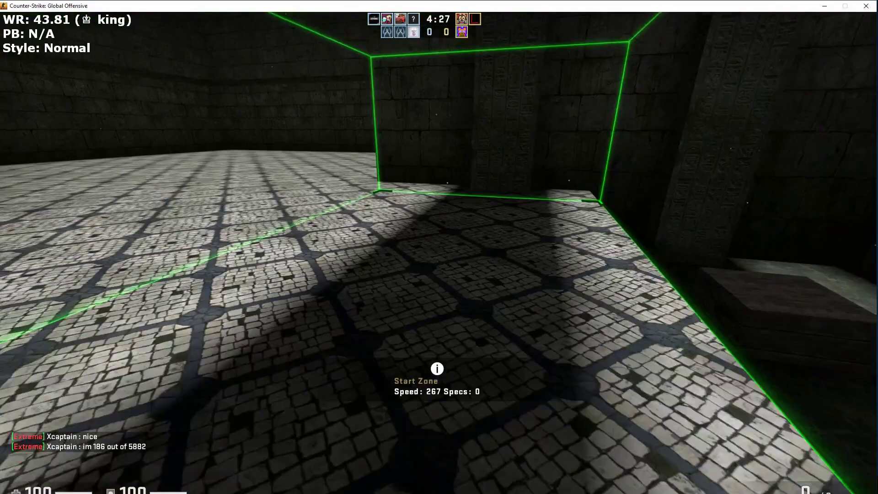
key(w)
key(space)
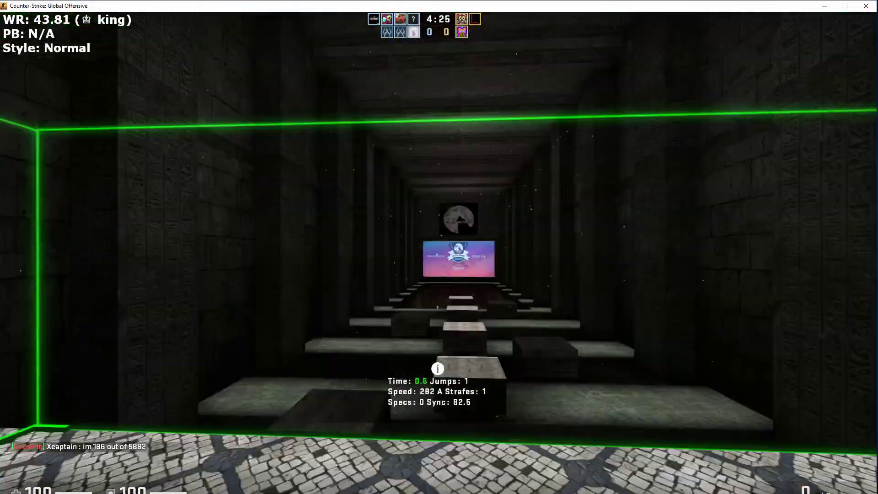
key(r)
key(w)
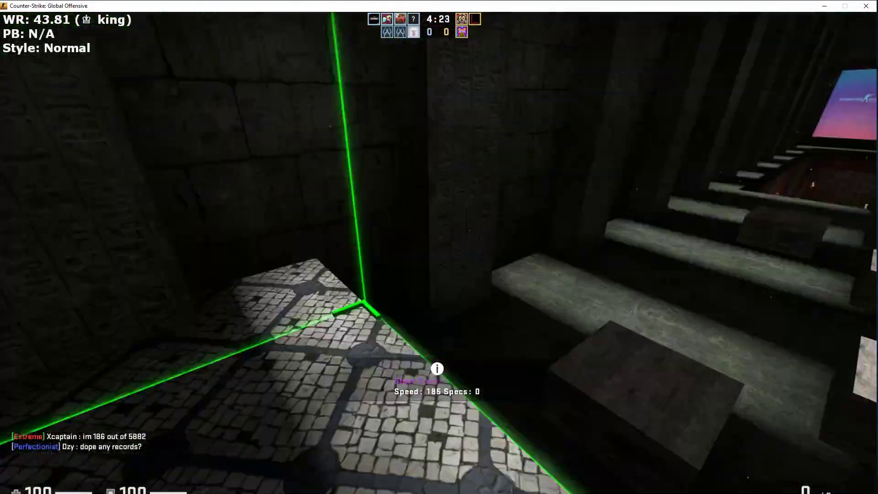
key(space)
key(space)
key(space)
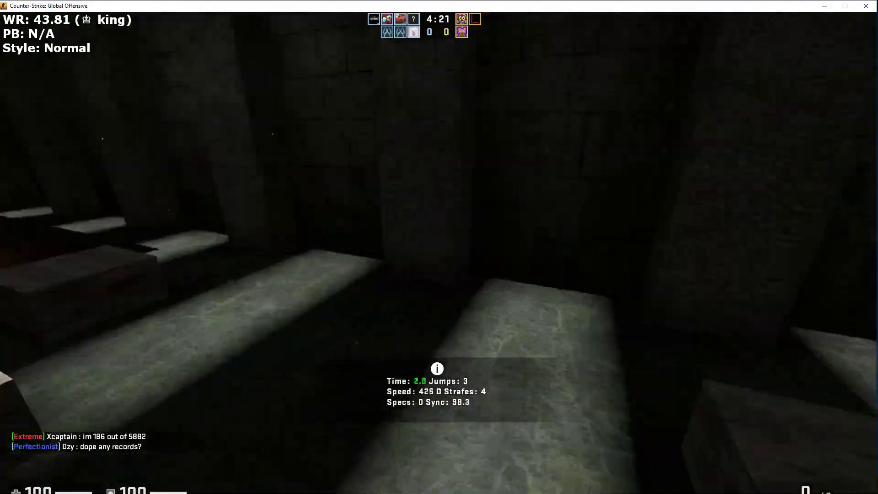
key(space)
key(r)
key(w)
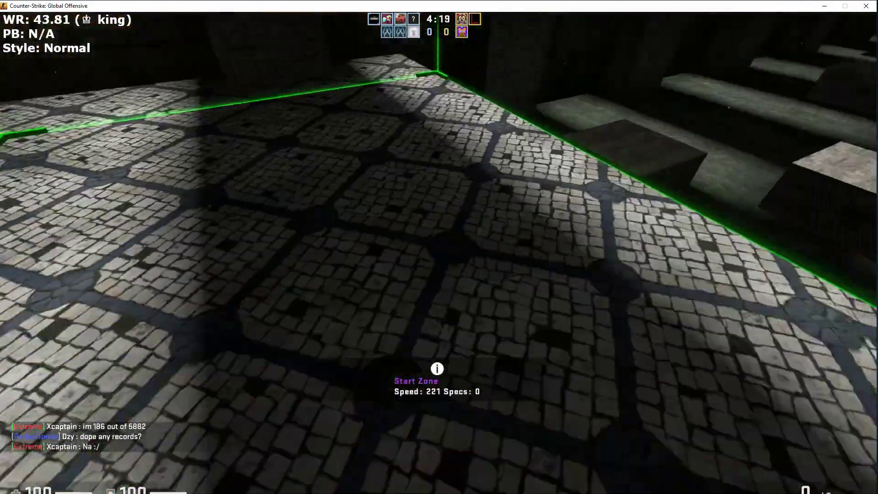
key(space)
key(r)
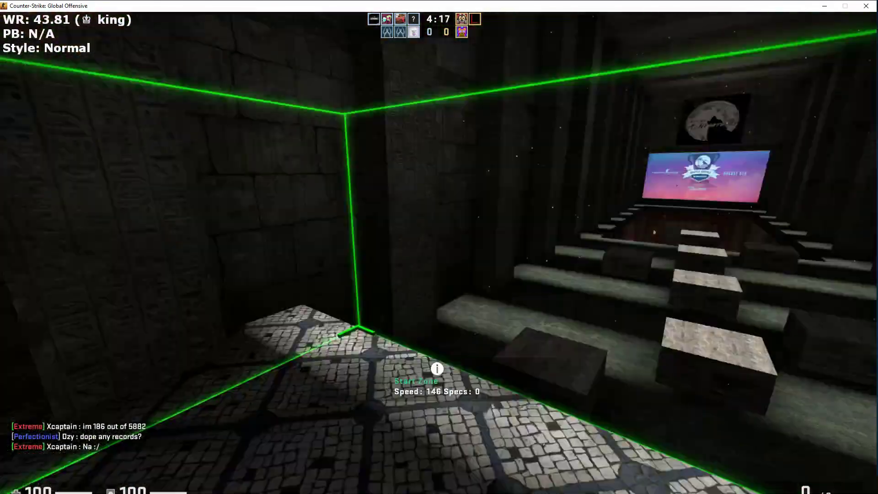
- Bunny-hop down the steps and through the dungeon past 600 speed, then pause and show U2M
key(space)
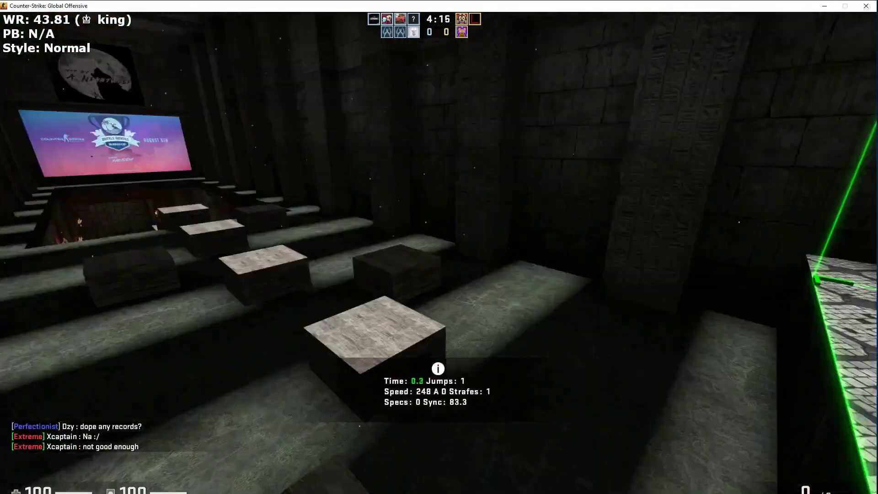
key(space)
key(space)
key(space)
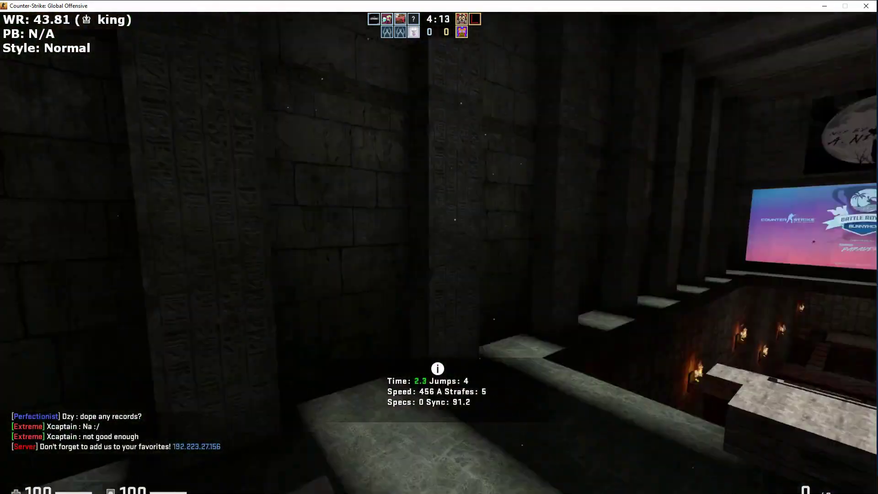
key(space)
key(space)
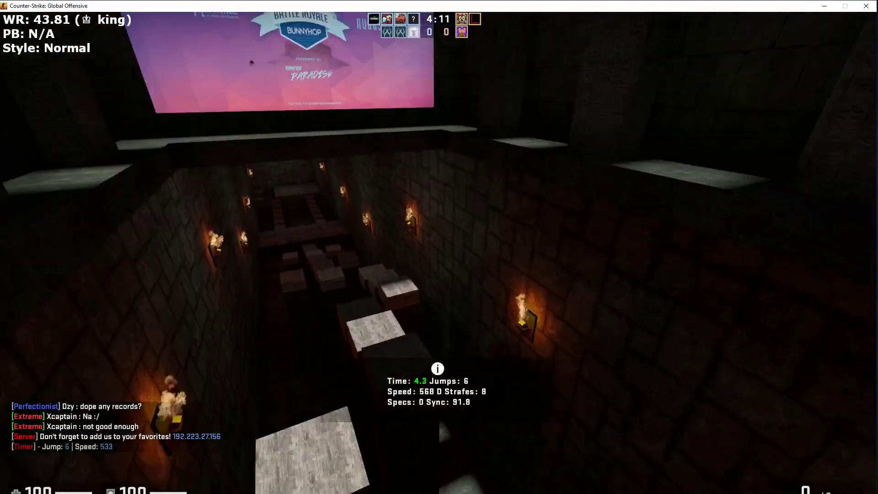
key(space)
key(space)
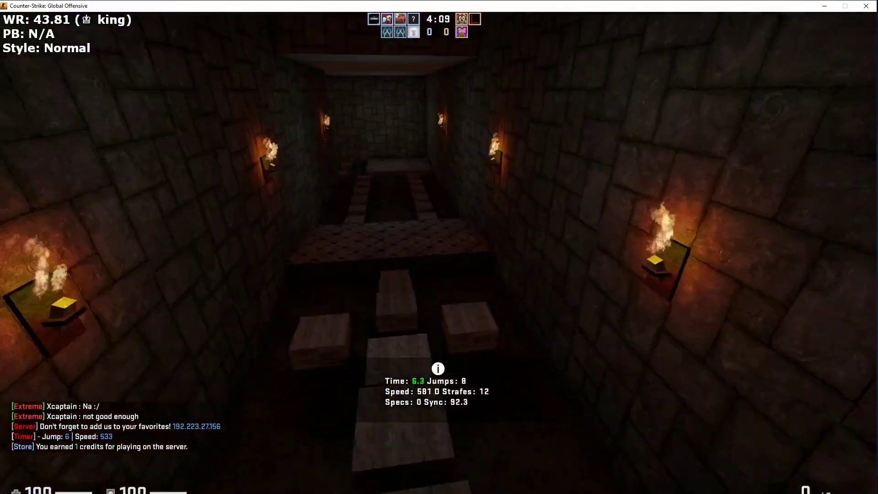
key(space)
key(space)
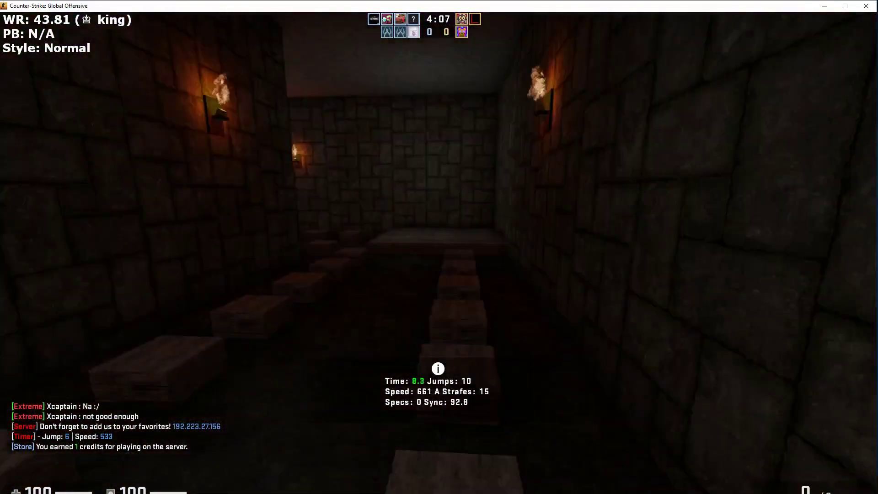
key(space)
key(space)
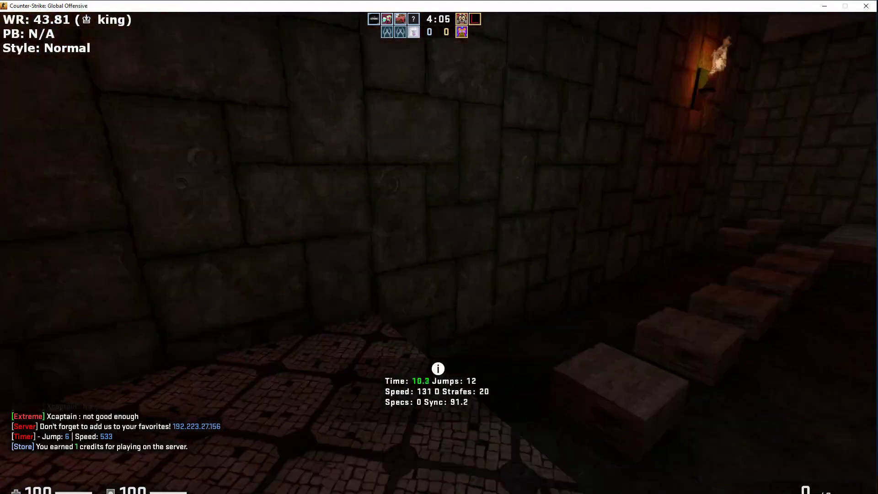
key(space)
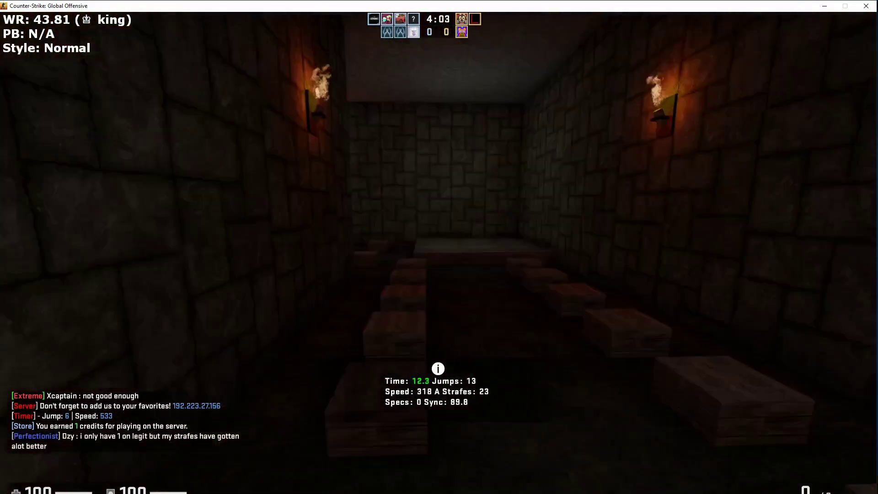
key(space)
key(space)
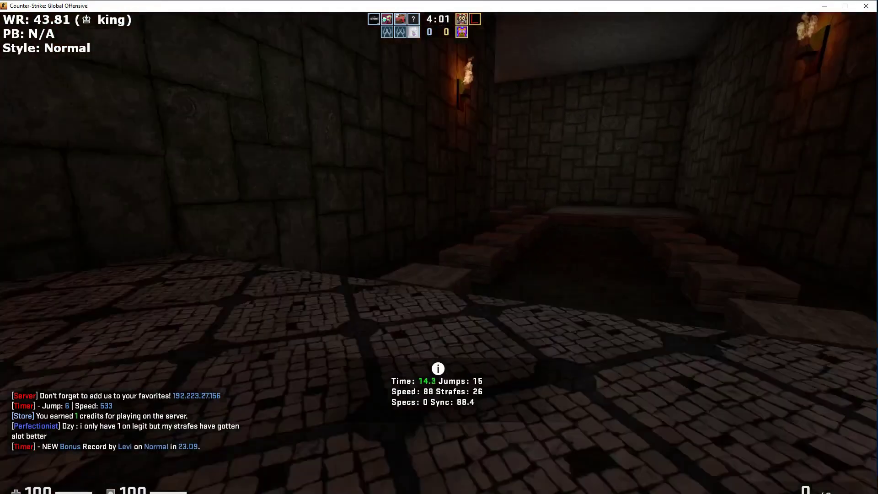
key(Escape)
key(Insert)
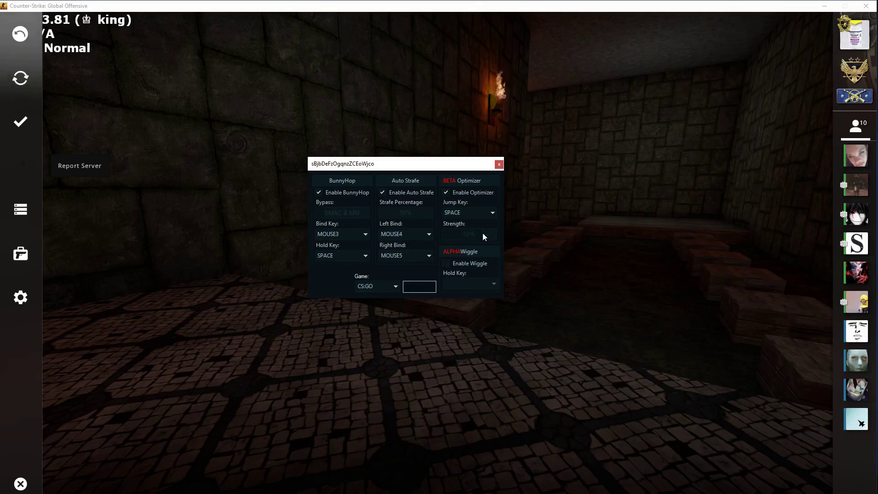
drag(425, 168, 426, 171)
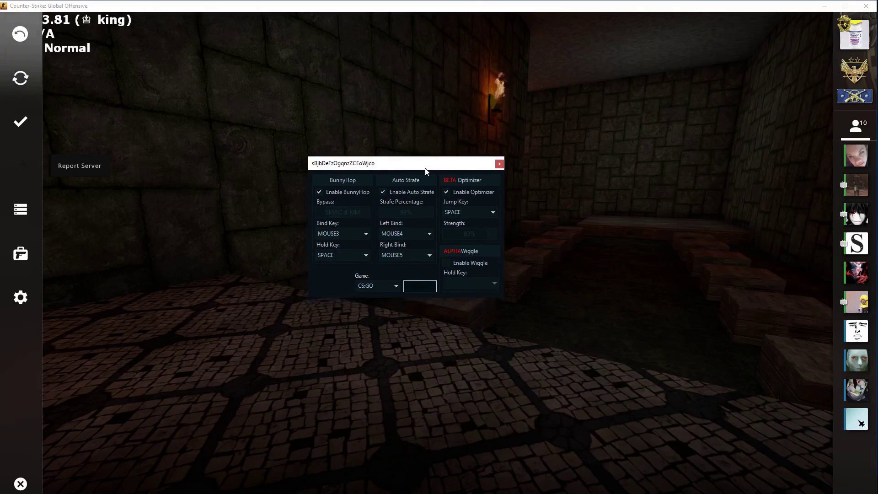
mouse_move(855, 330)
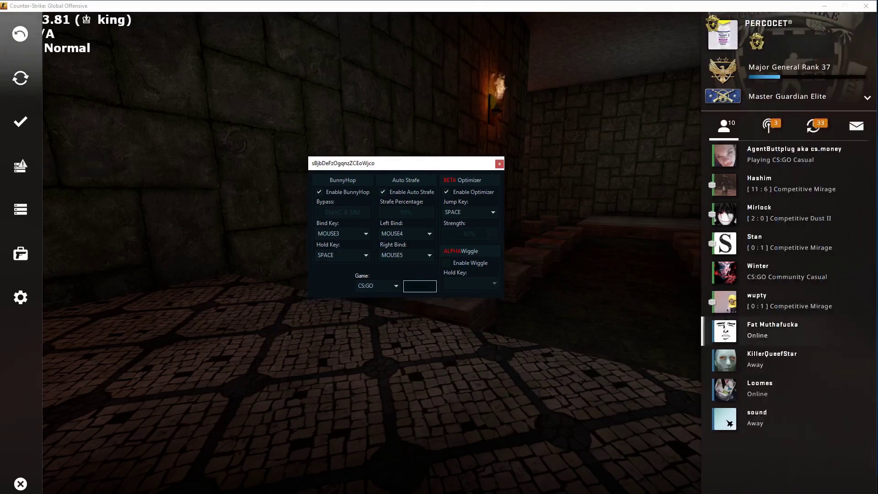